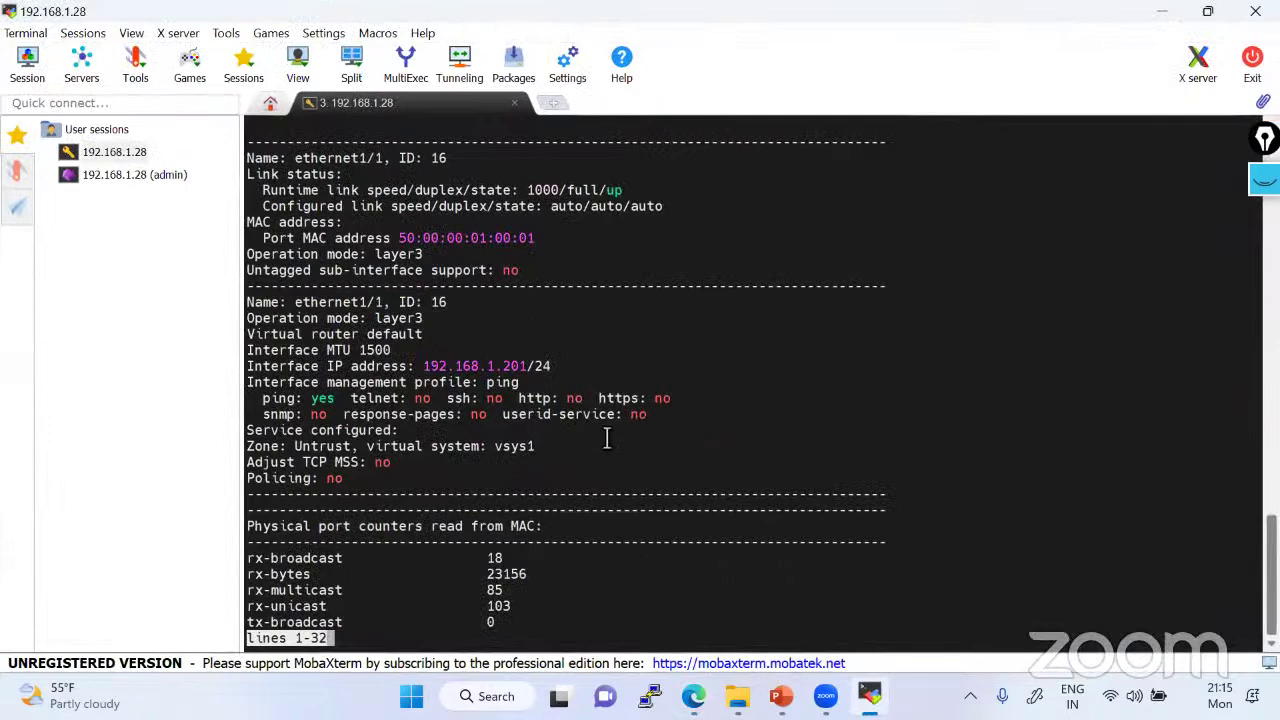
Read through the rest of the ethernet1/1 interface details and counters to the end of the output
{"action": "key", "text": "Return"}
{"action": "key", "text": "Return"}
{"action": "key", "text": "Return"}
{"action": "key", "text": "Return"}
{"action": "key", "text": "Return"}
{"action": "key", "text": "Return"}
{"action": "key", "text": "Return"}
{"action": "key", "text": "Return"}
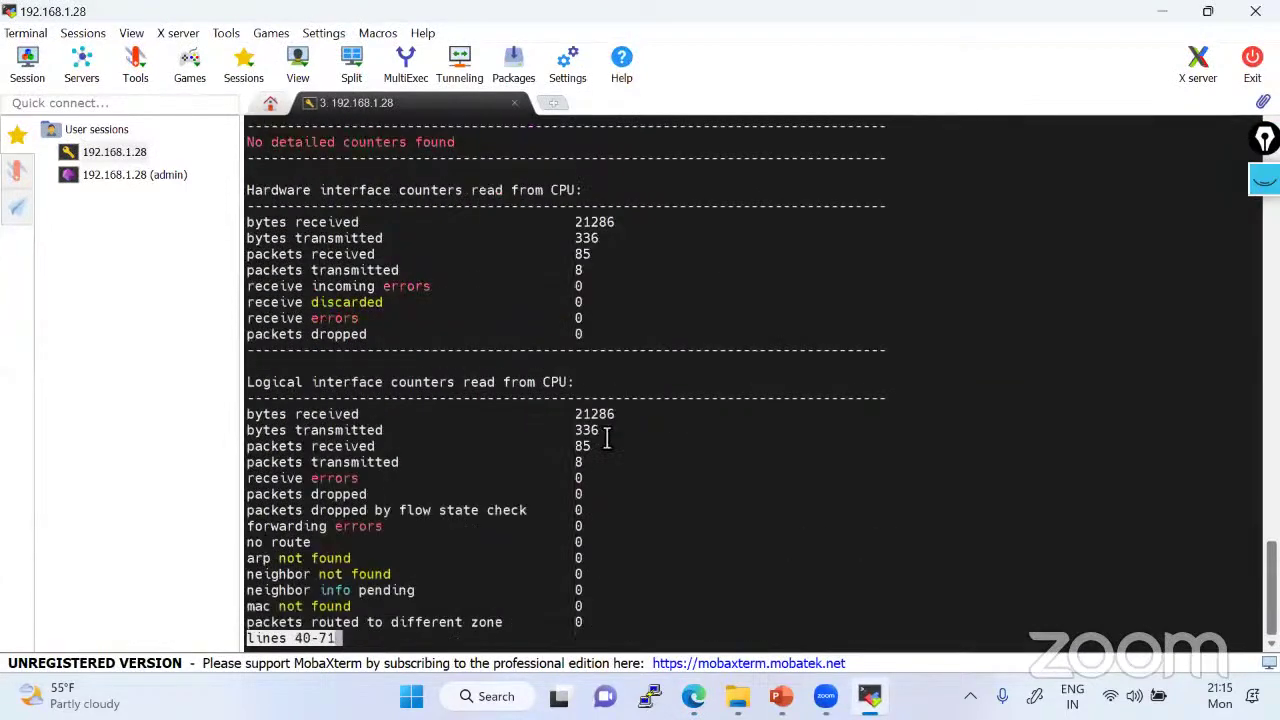
{"action": "key", "text": "Return"}
List all active sessions on the firewall with the command "show session all"
{"action": "type", "text": "show "}
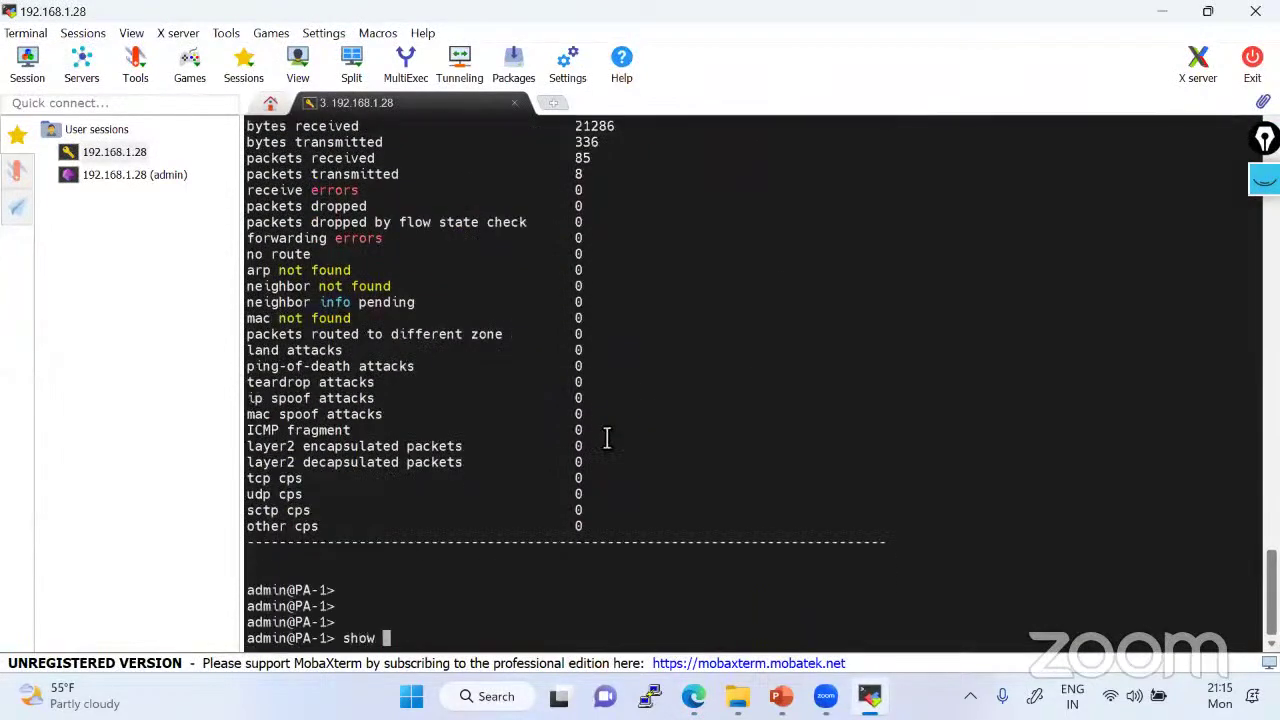
{"action": "type", "text": "session all"}
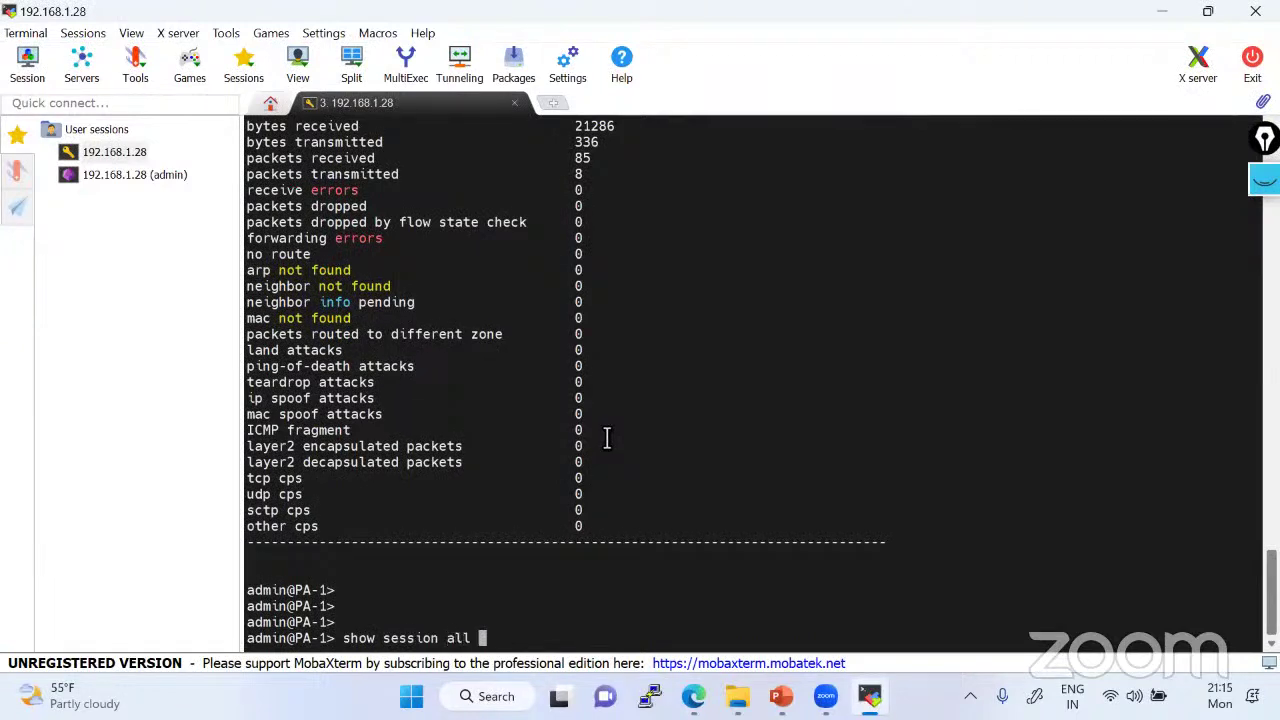
{"action": "key", "text": "Return"}
{"action": "key", "text": "Return"}
{"action": "key", "text": "Return"}
{"action": "key", "text": "Return"}
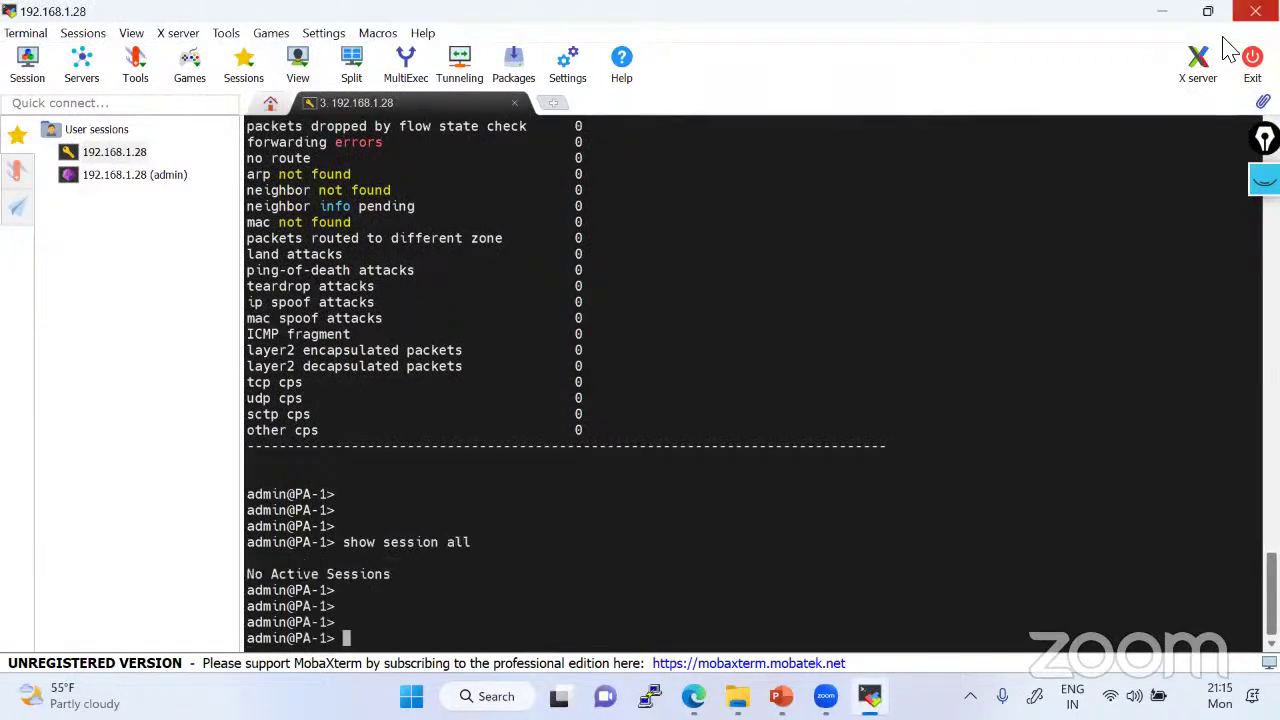
Switch to the EVE lab topology in the browser, check the Trust-zone USER machine's console and close it
{"action": "left_click", "coordinate": [1162, 11]}
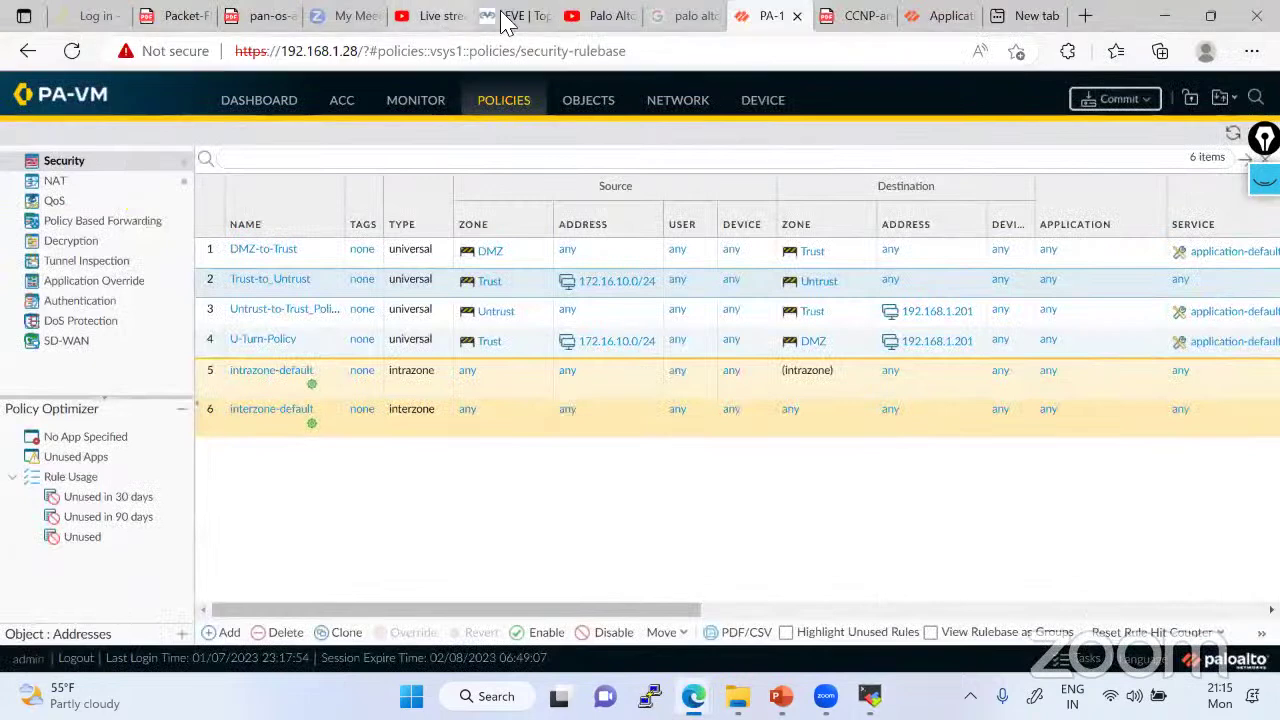
{"action": "left_click", "coordinate": [506, 18]}
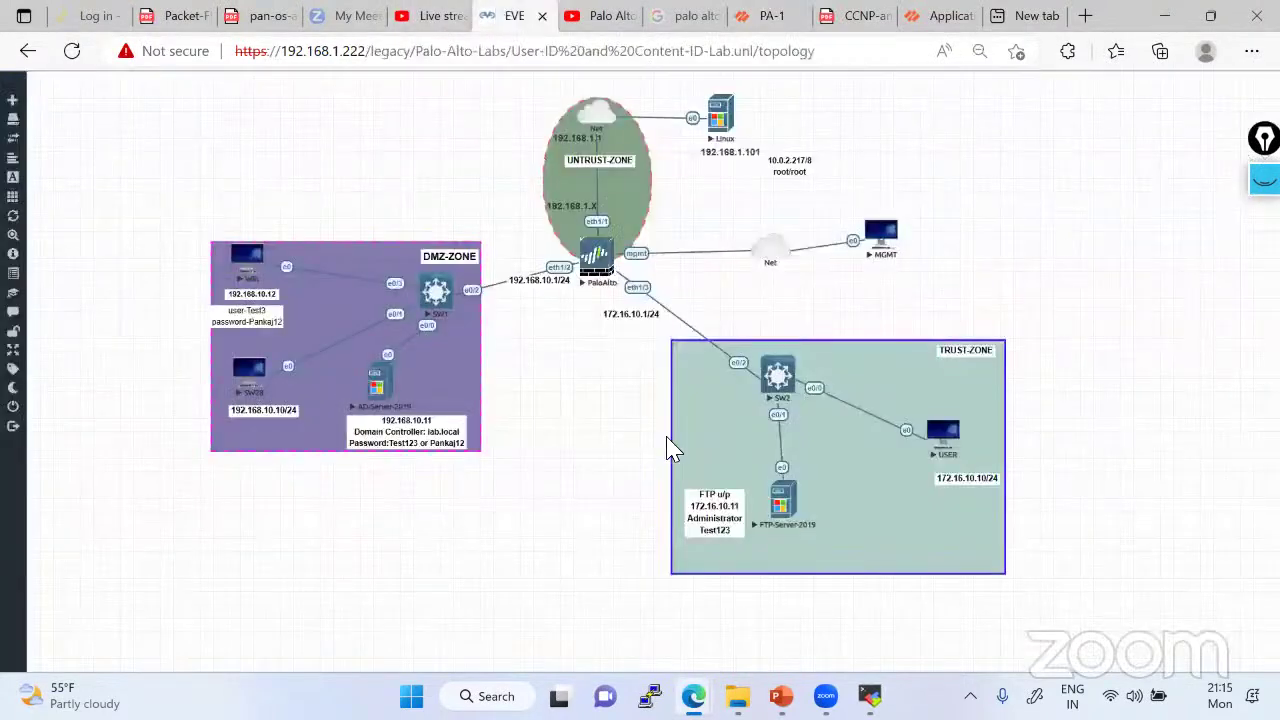
{"action": "left_click", "coordinate": [945, 445]}
{"action": "left_click", "coordinate": [718, 410]}
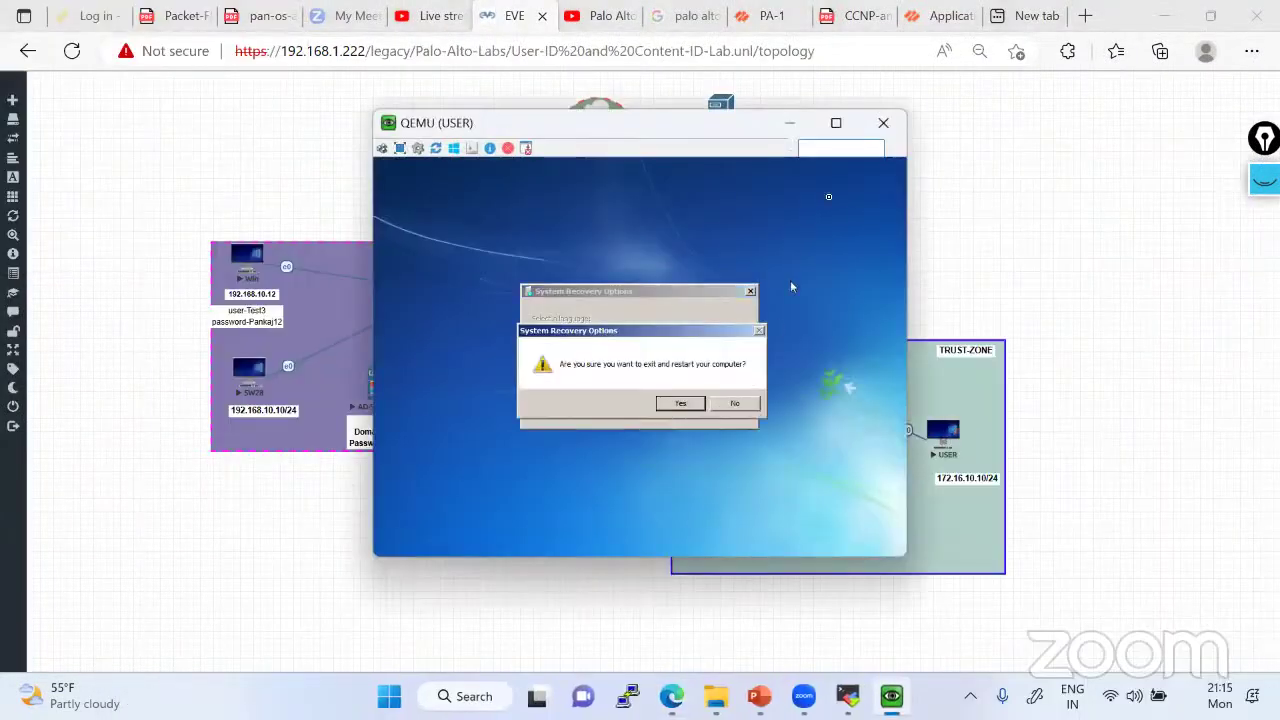
{"action": "left_click", "coordinate": [883, 122]}
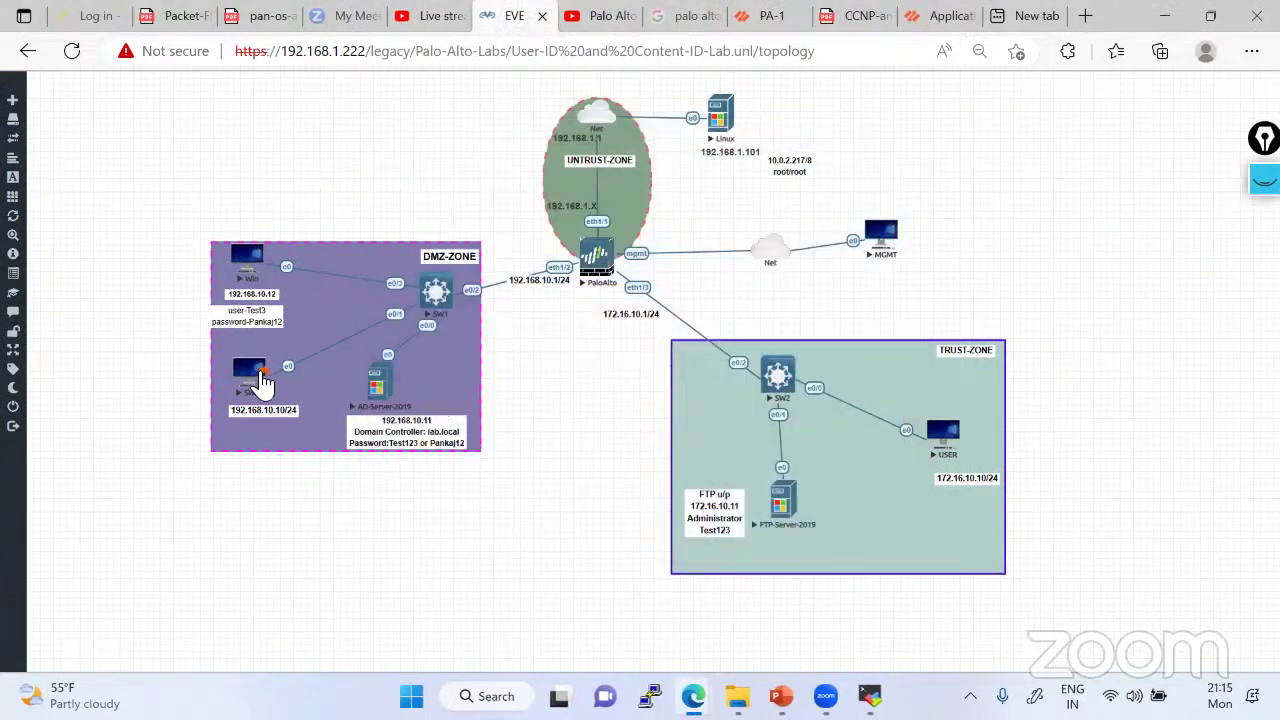
Open the console of the DMZ-zone SW28 machine and bring up its Windows 7 desktop
{"action": "left_click", "coordinate": [262, 381]}
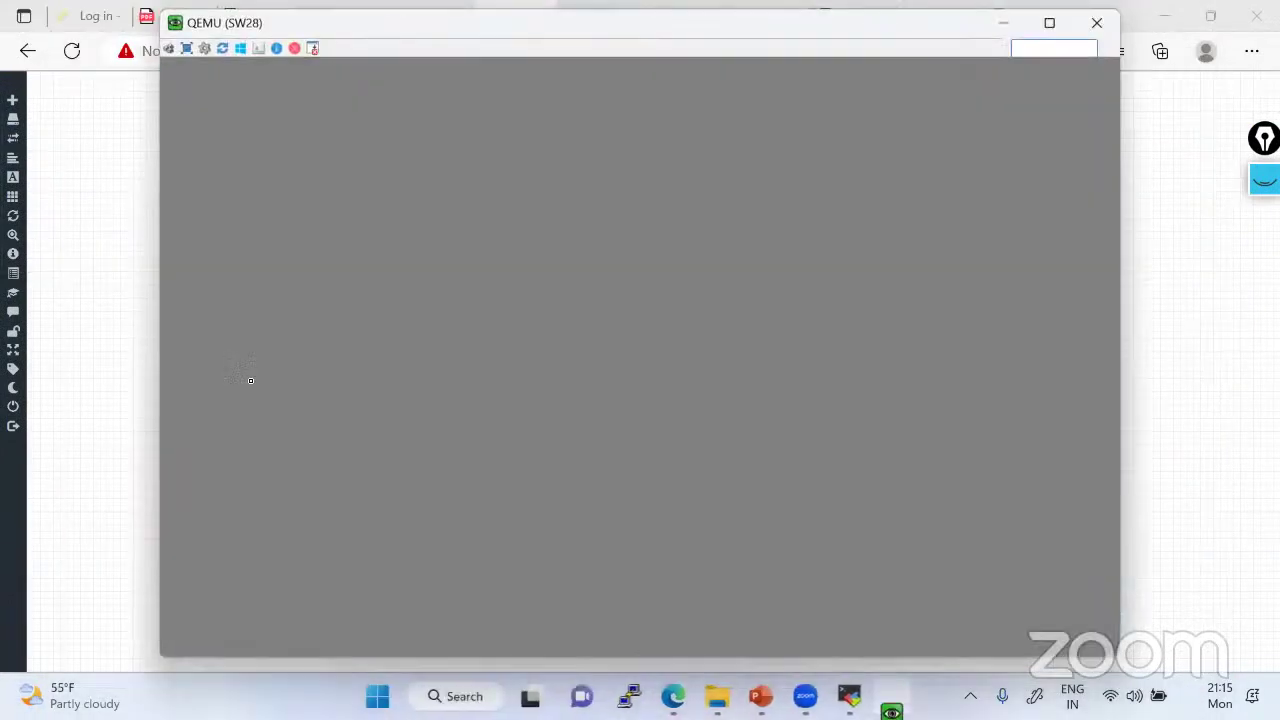
{"action": "key", "text": "Return"}
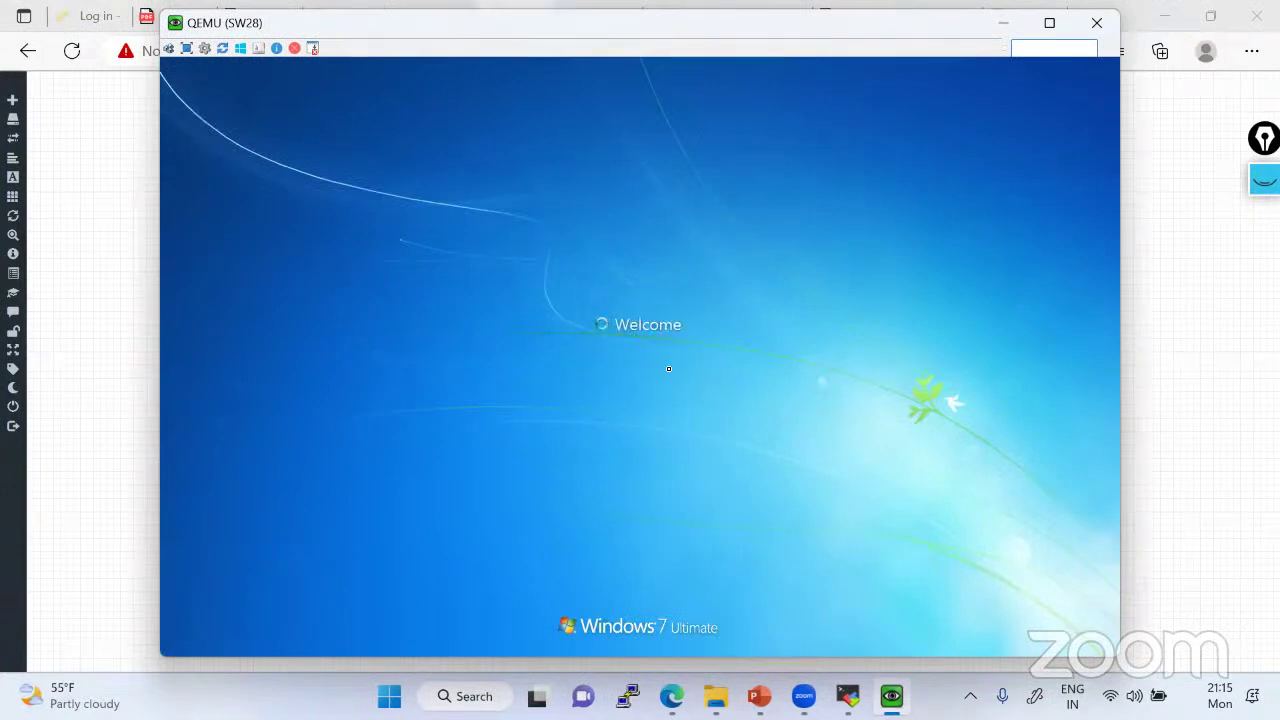
{"action": "left_click_drag", "start_coordinate": [534, 38], "coordinate": [547, 32]}
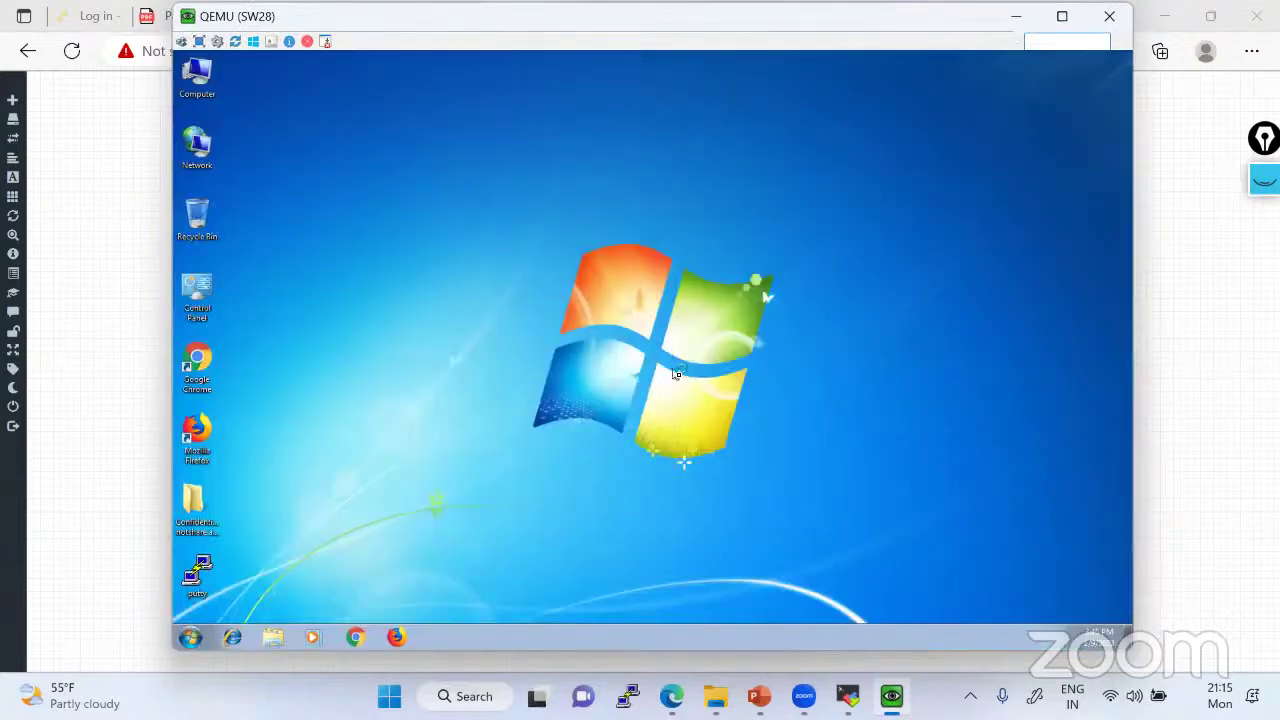
Start a command prompt on SW28, ping 1.1.1.1 with the -t option and stop the ping
{"action": "left_click", "coordinate": [191, 638]}
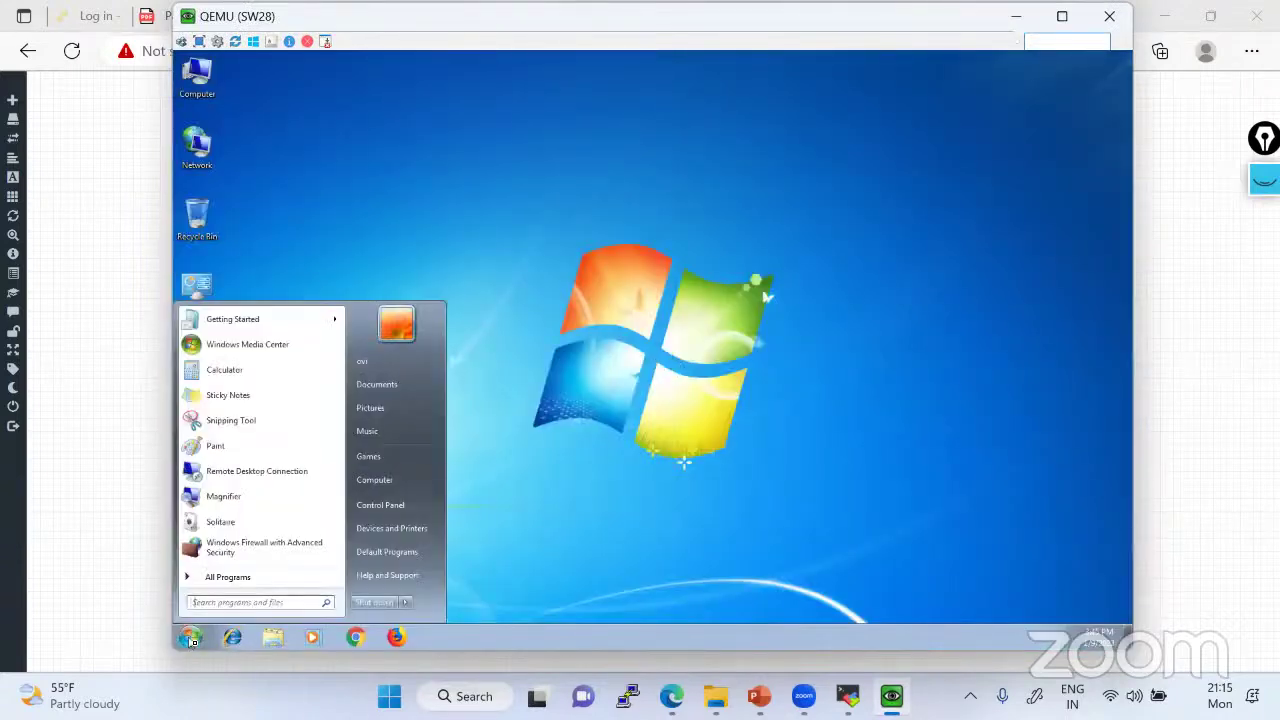
{"action": "type", "text": "cmd"}
{"action": "key", "text": "Return"}
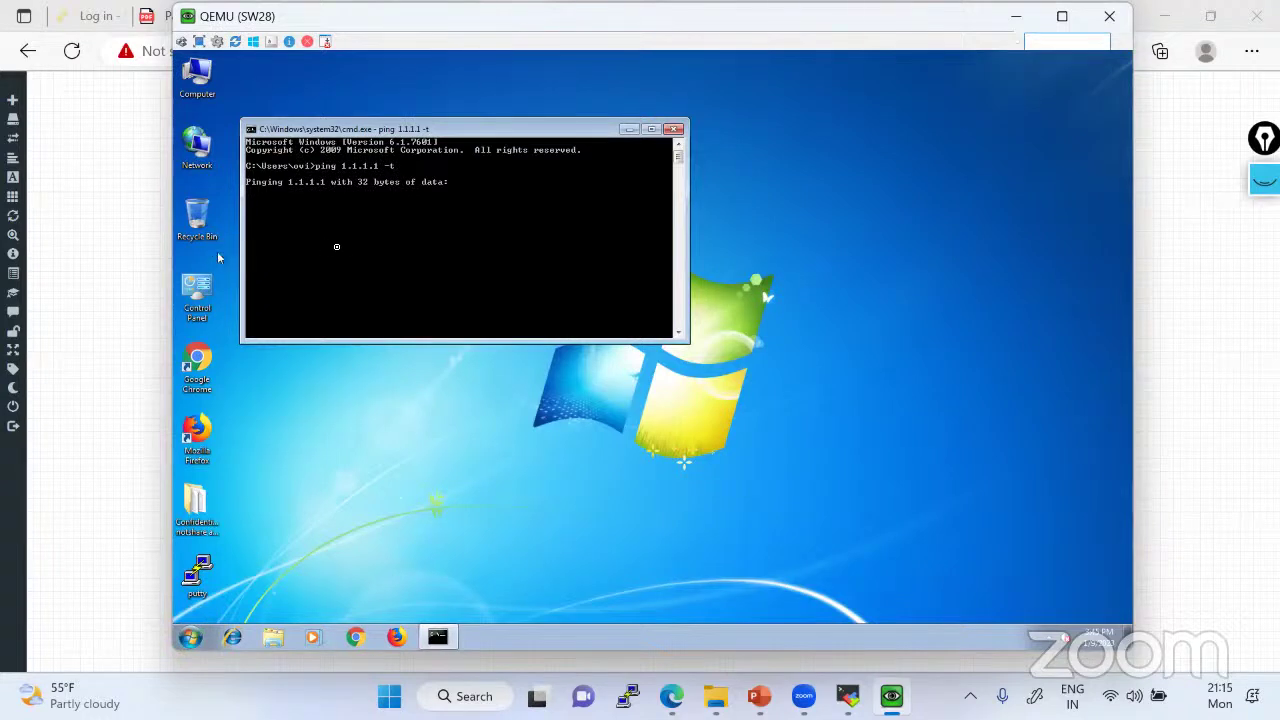
{"action": "key", "text": "ctrl+c"}
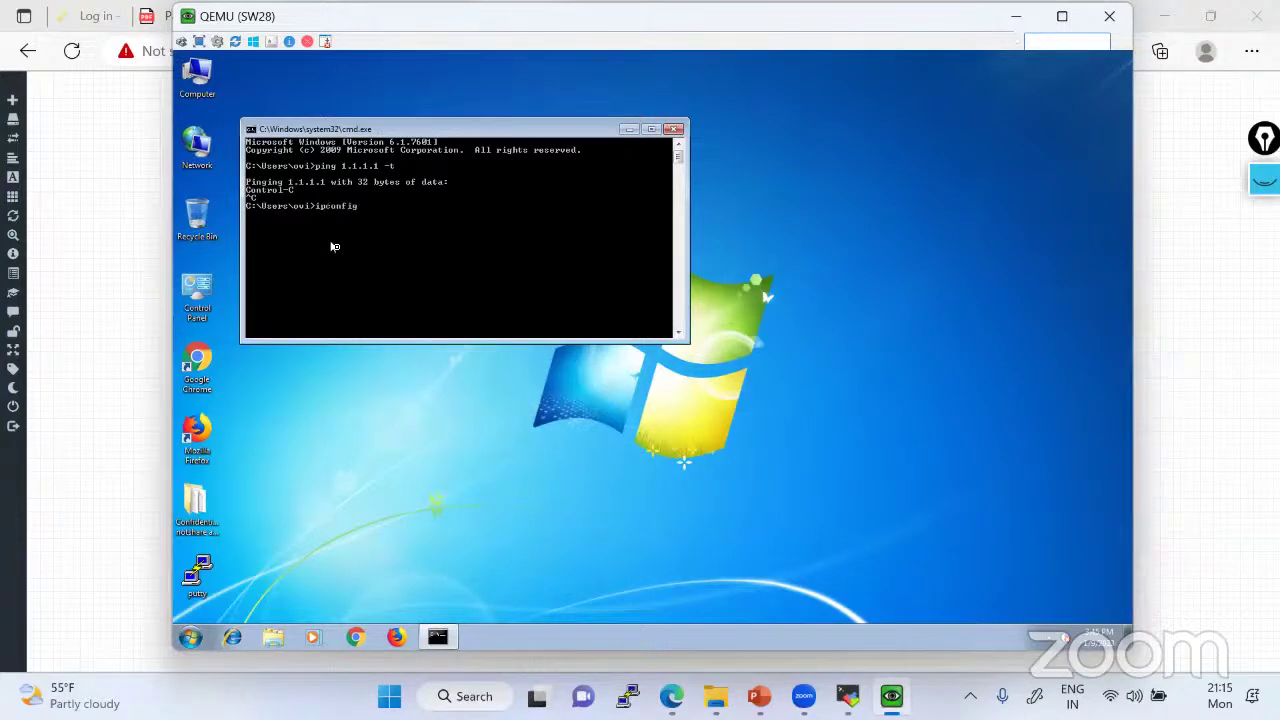
Display SW28's IP configuration and test its default gateway with a short ping to 192.168.10.1
{"action": "type", "text": "ipconfig"}
{"action": "key", "text": "Return"}
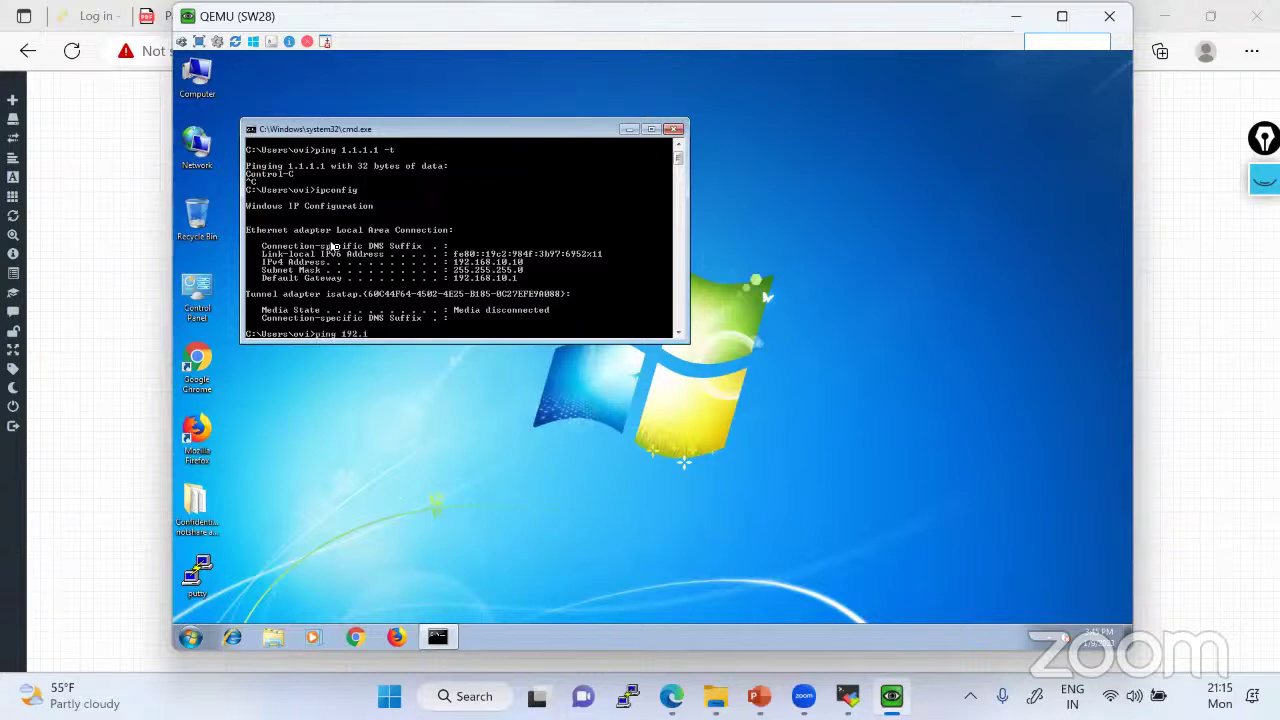
{"action": "key", "text": "Return"}
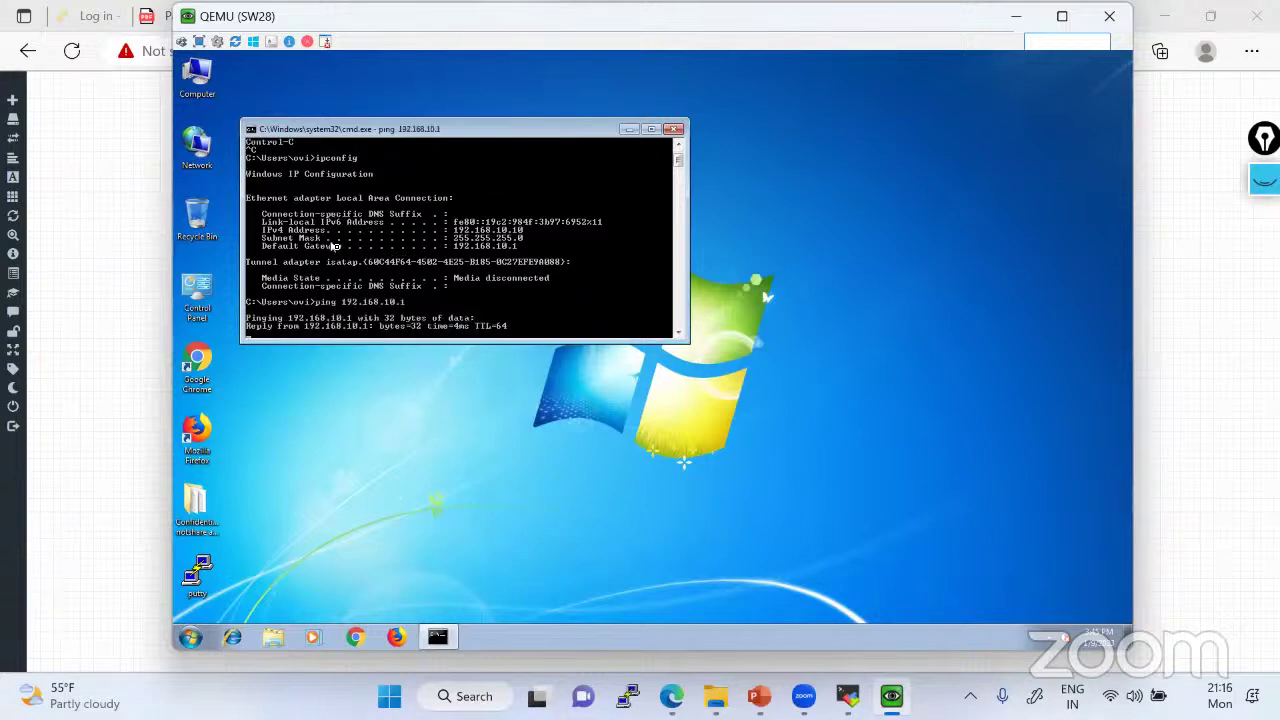
{"action": "key", "text": "ctrl+c"}
Test internet reachability from SW28 by pinging 8.8.8.8, and stop the ping
{"action": "key", "text": "Up"}
{"action": "key", "text": "BackSpace"}
{"action": "key", "text": "BackSpace"}
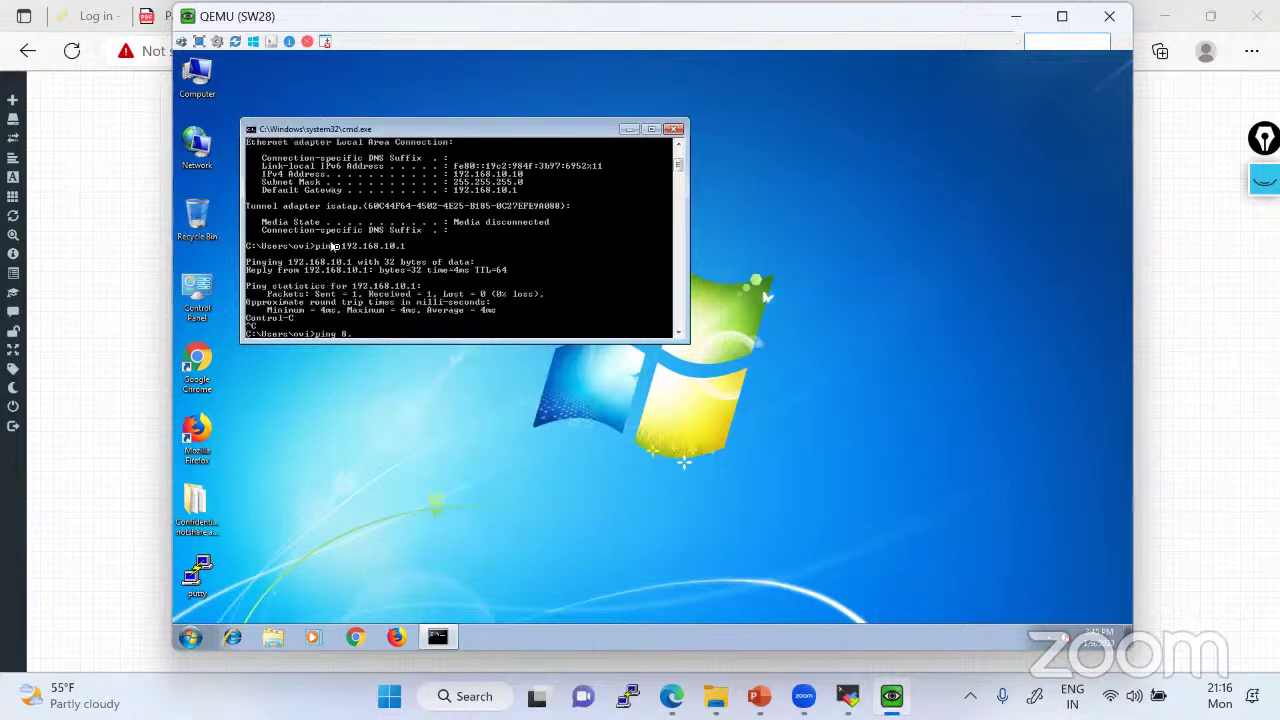
{"action": "type", "text": "8.8.8.8"}
{"action": "key", "text": "Return"}
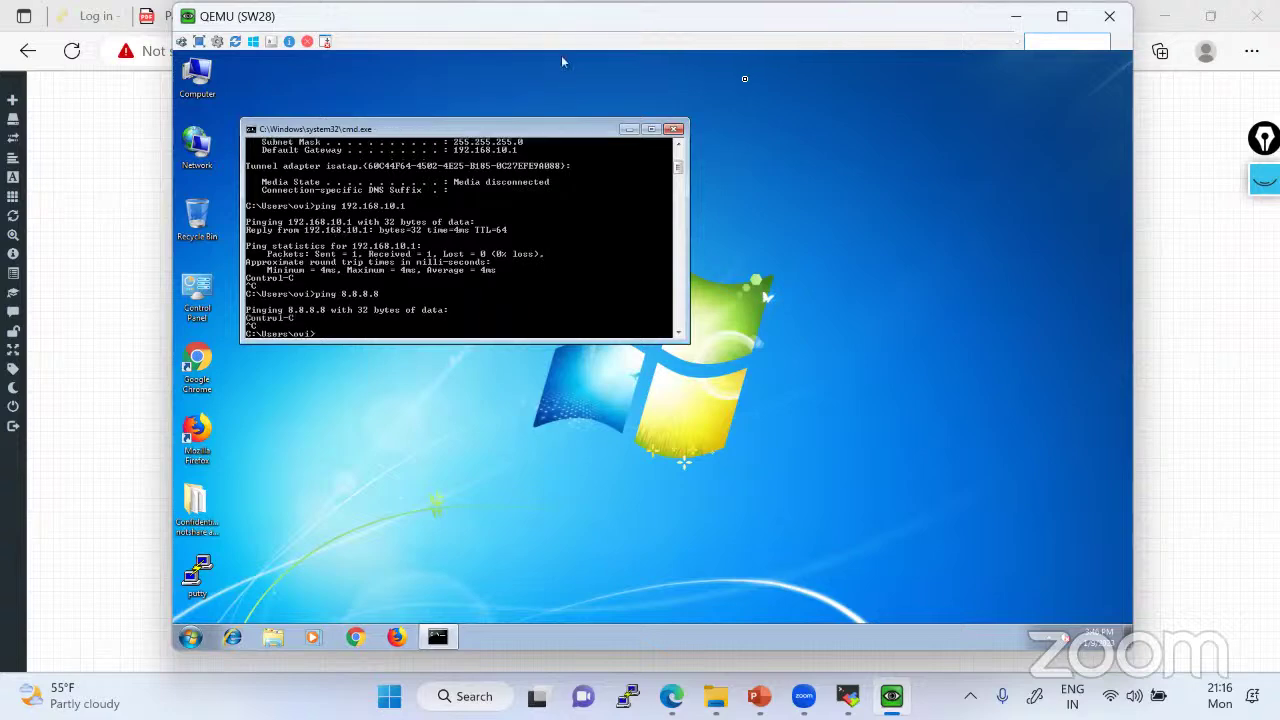
Close the SW28 console and return to the lab topology
{"action": "left_click", "coordinate": [1016, 16]}
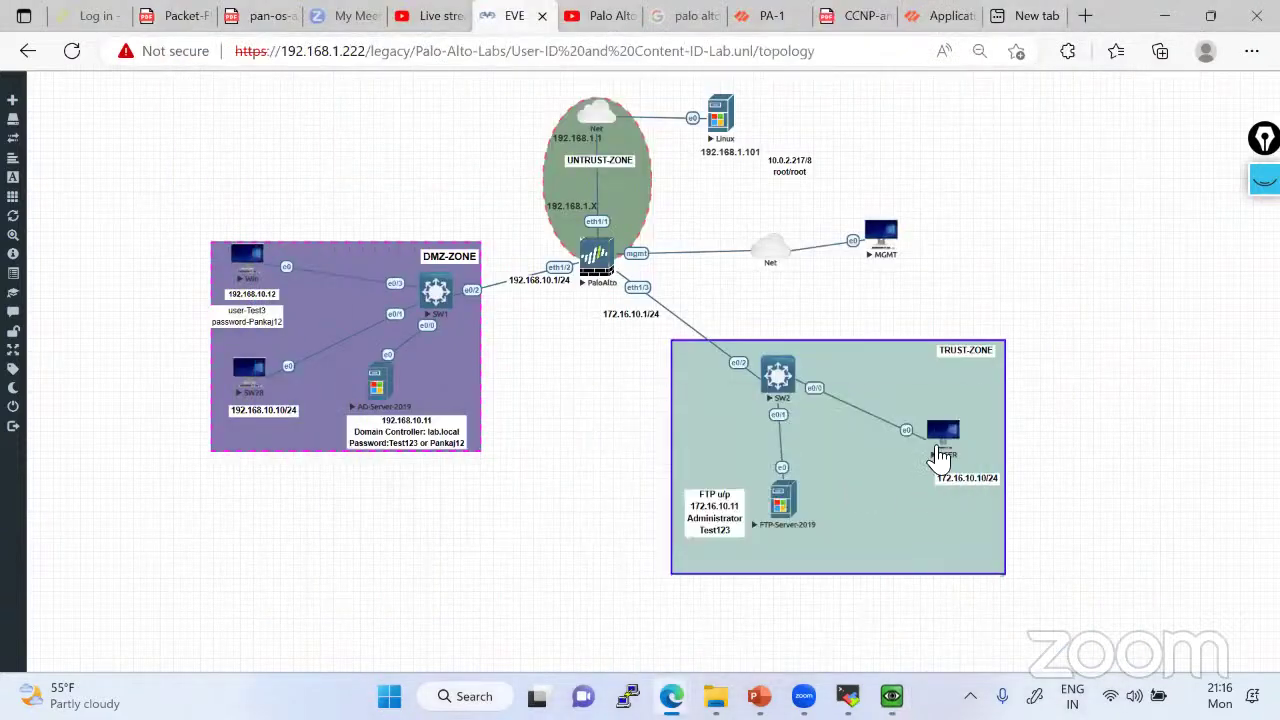
{"action": "left_click", "coordinate": [939, 455]}
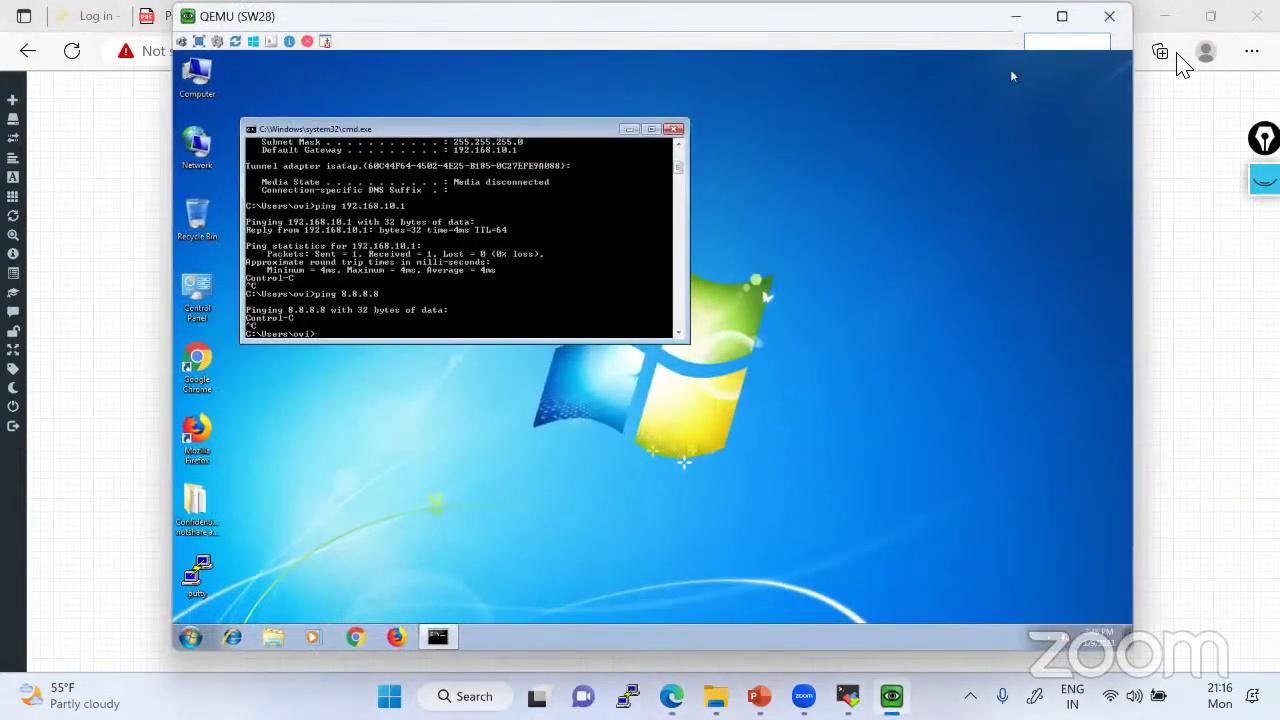
{"action": "left_click", "coordinate": [1109, 16]}
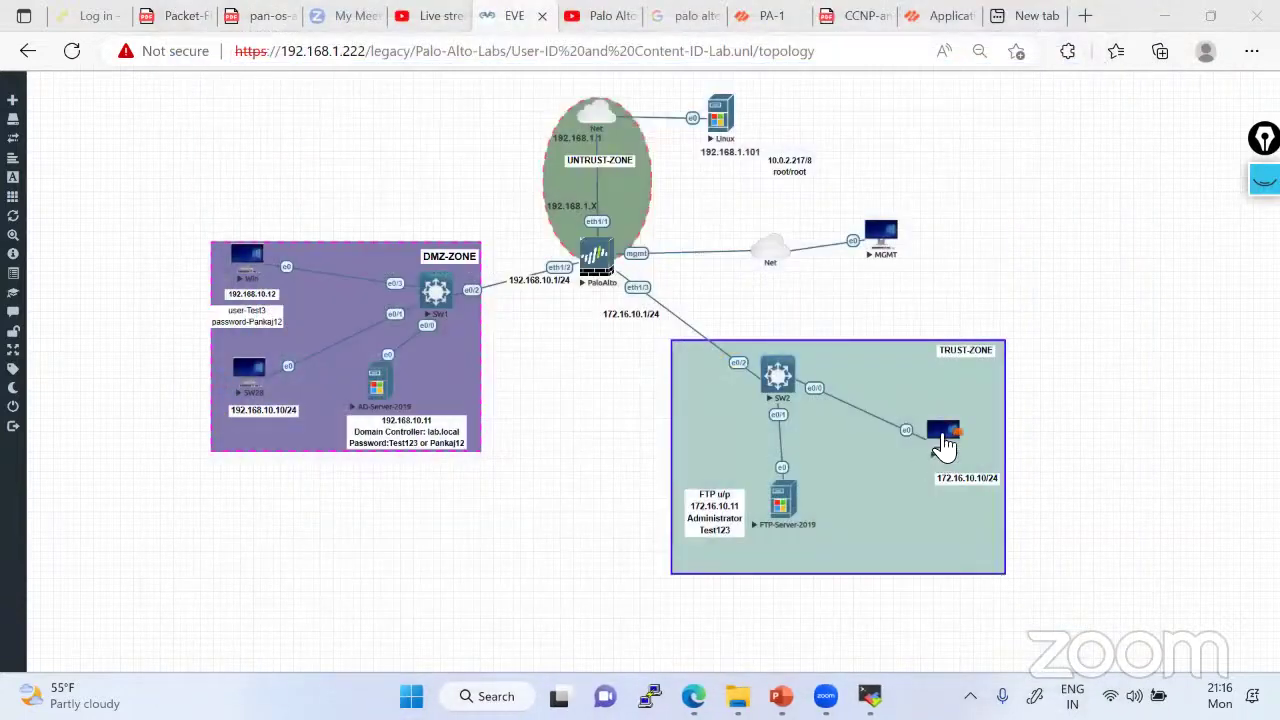
Open the FTP-Server-2019 console, cancel the Shutdown Event Tracker, and close Settings and Server Manager
{"action": "left_click", "coordinate": [790, 508]}
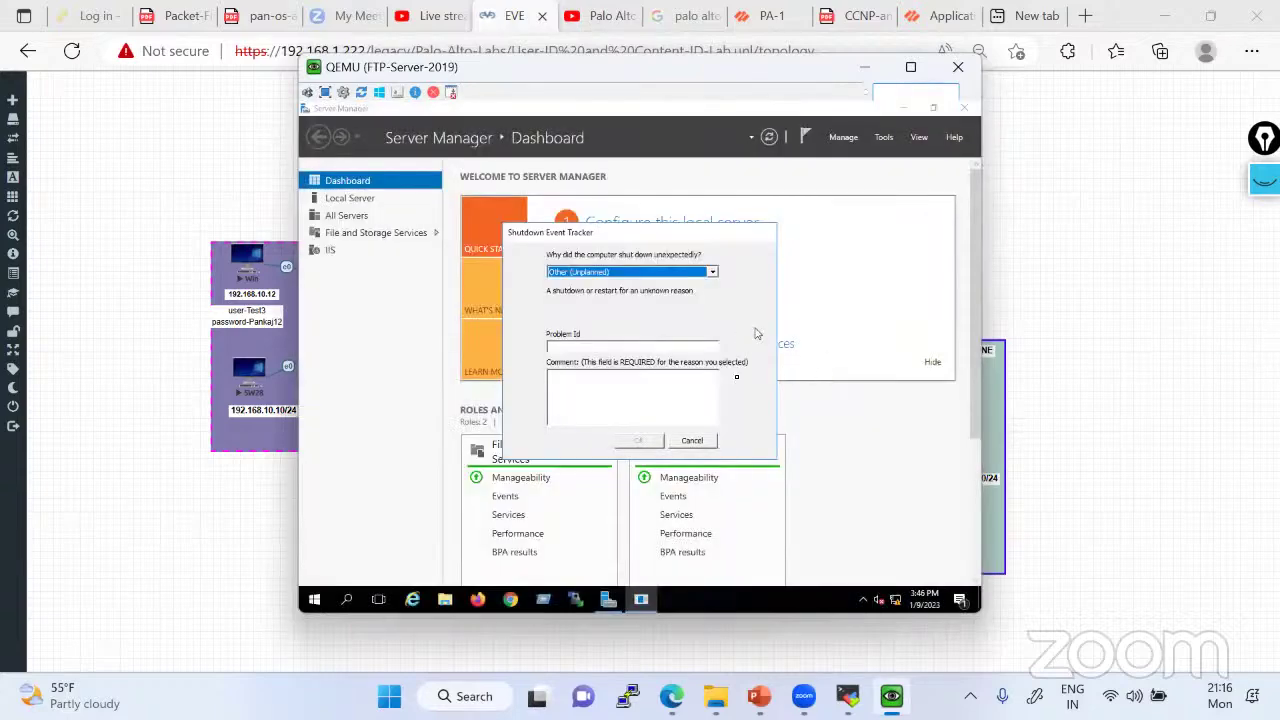
{"action": "left_click", "coordinate": [690, 440]}
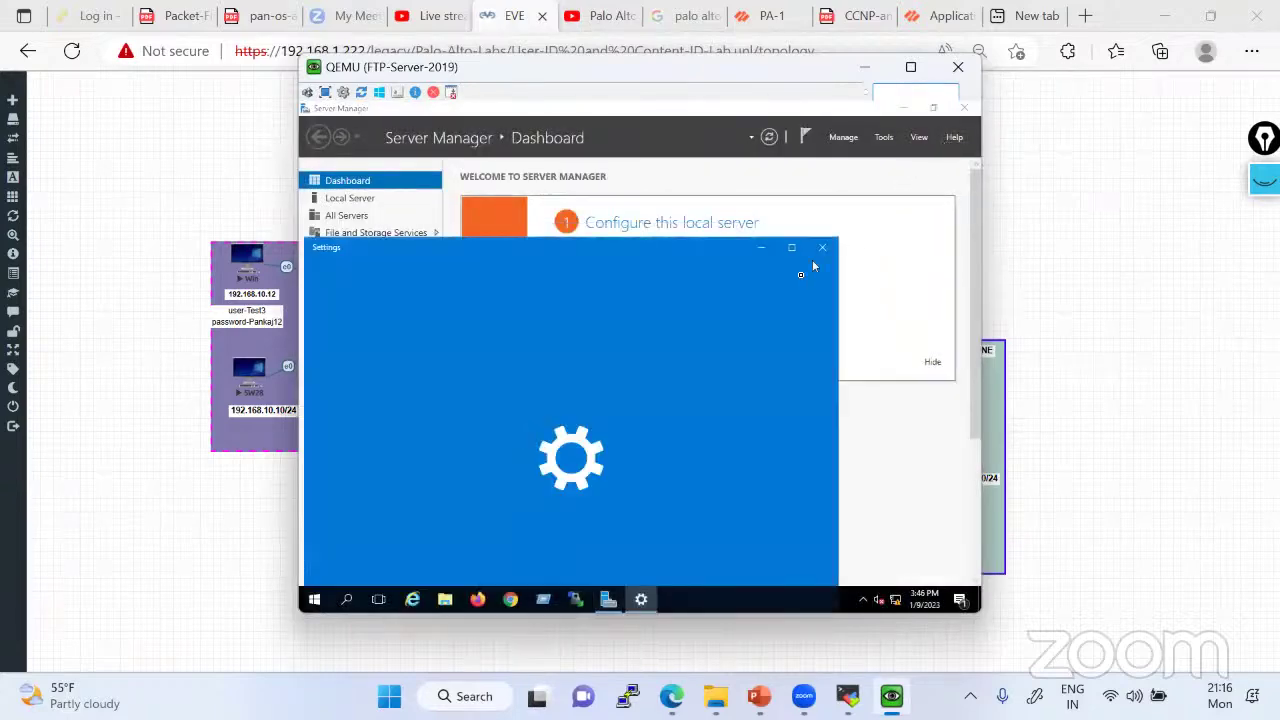
{"action": "left_click", "coordinate": [826, 250]}
{"action": "left_click", "coordinate": [964, 107]}
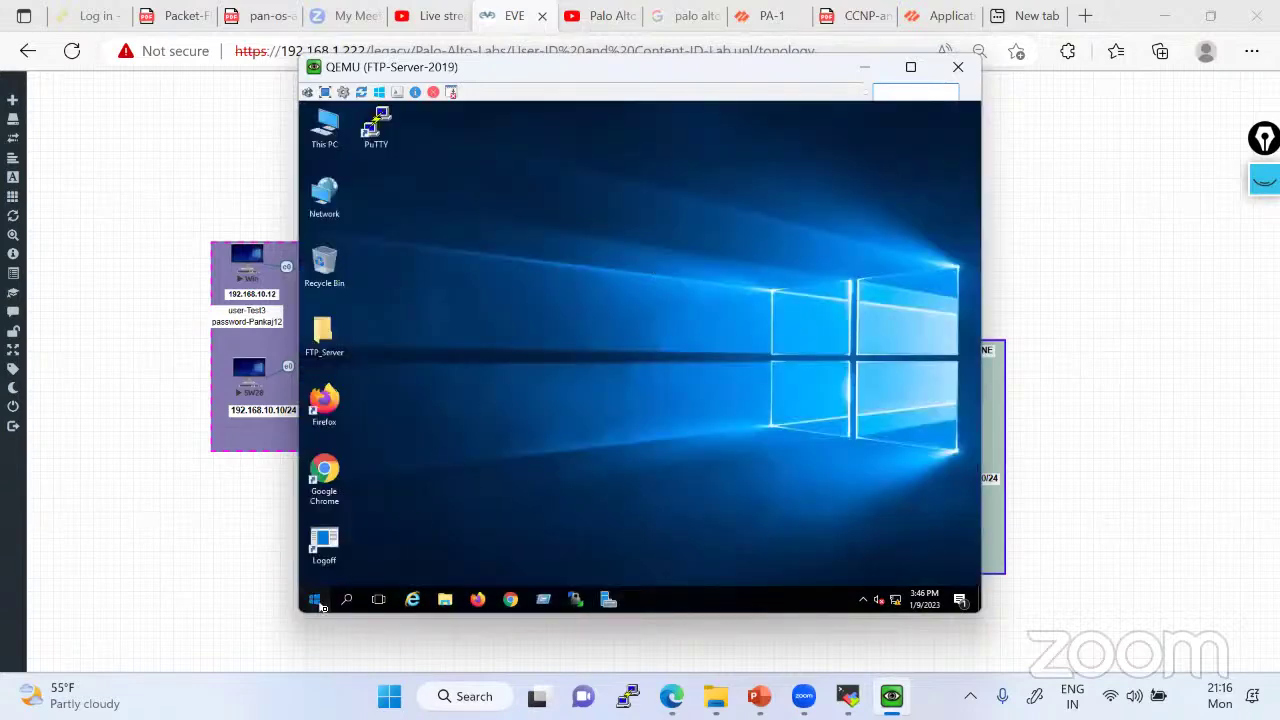
Start a command prompt on FTP-Server-2019, ping 1.1.1.1 and stop the ping
{"action": "left_click", "coordinate": [314, 600]}
{"action": "left_click", "coordinate": [314, 600]}
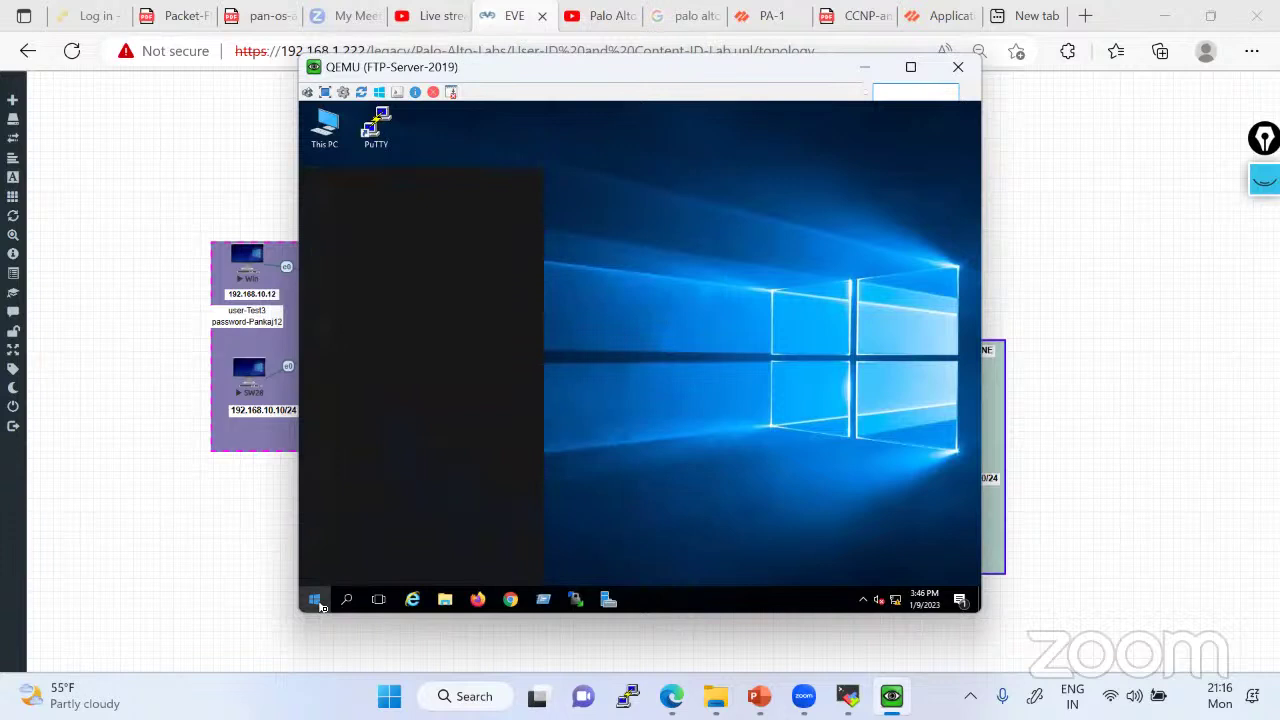
{"action": "left_click", "coordinate": [314, 600]}
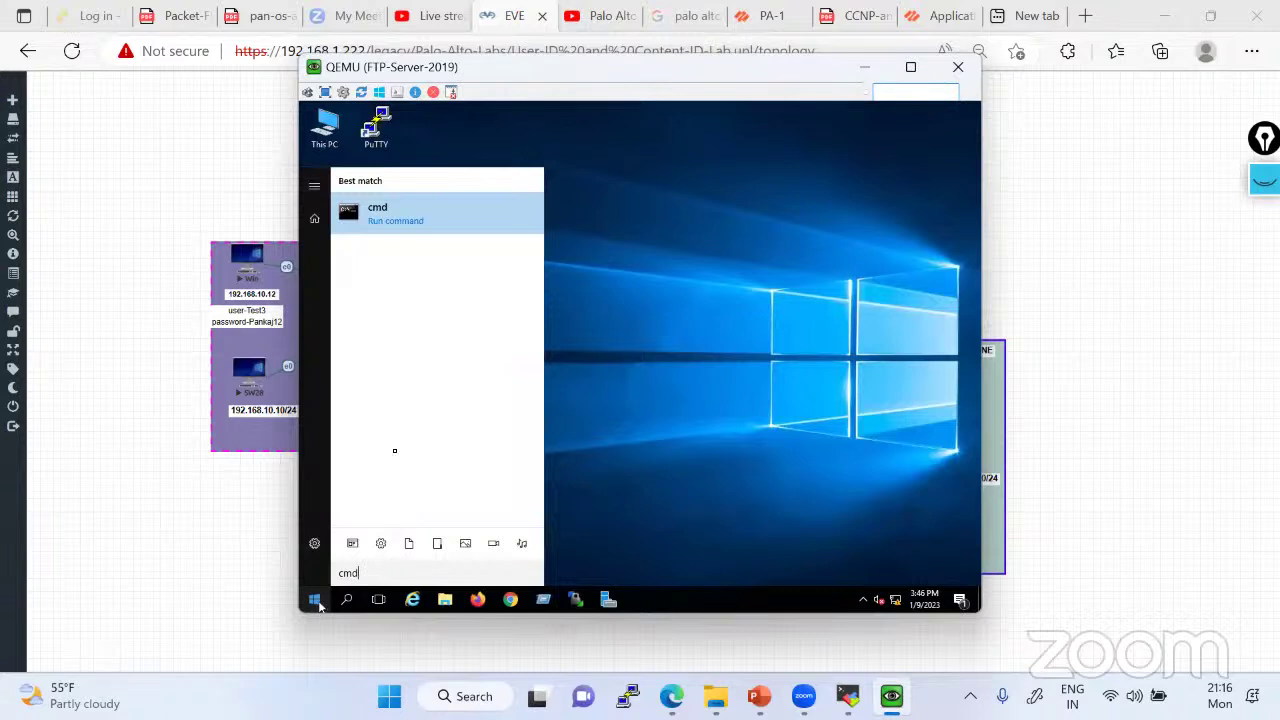
{"action": "left_click", "coordinate": [378, 211]}
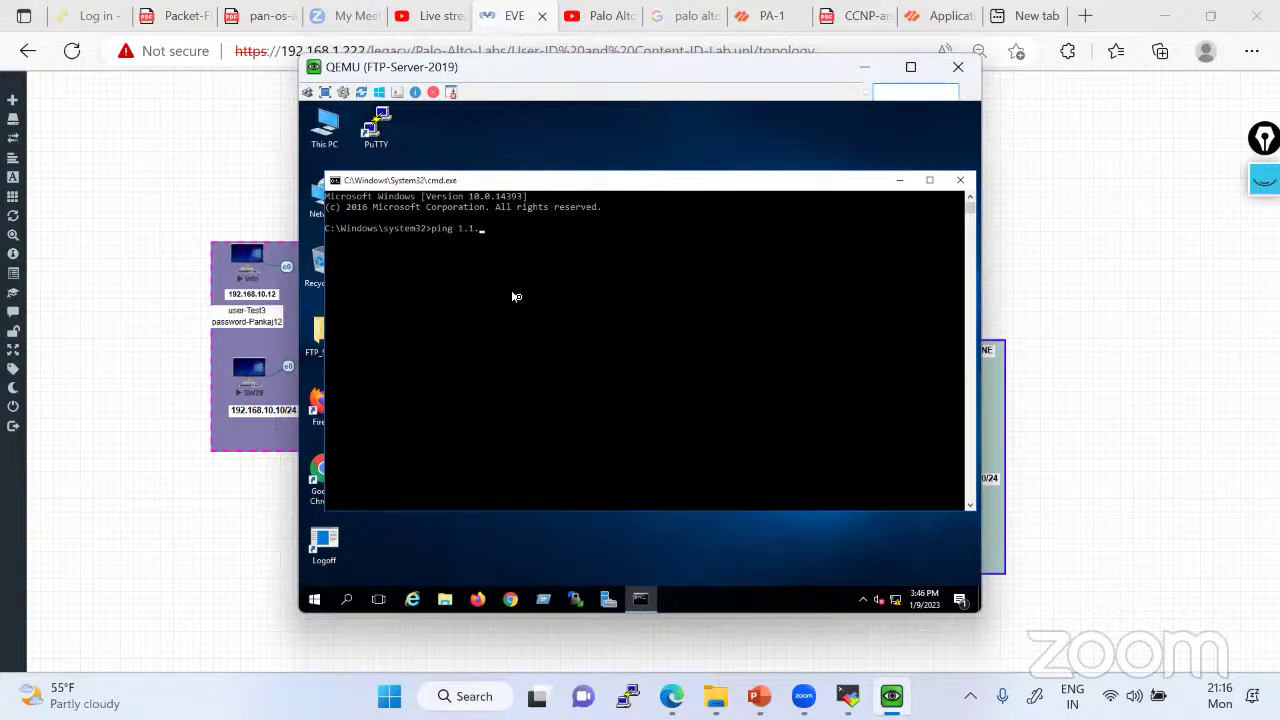
{"action": "type", "text": "ping 1.1.1.1"}
{"action": "key", "text": "Return"}
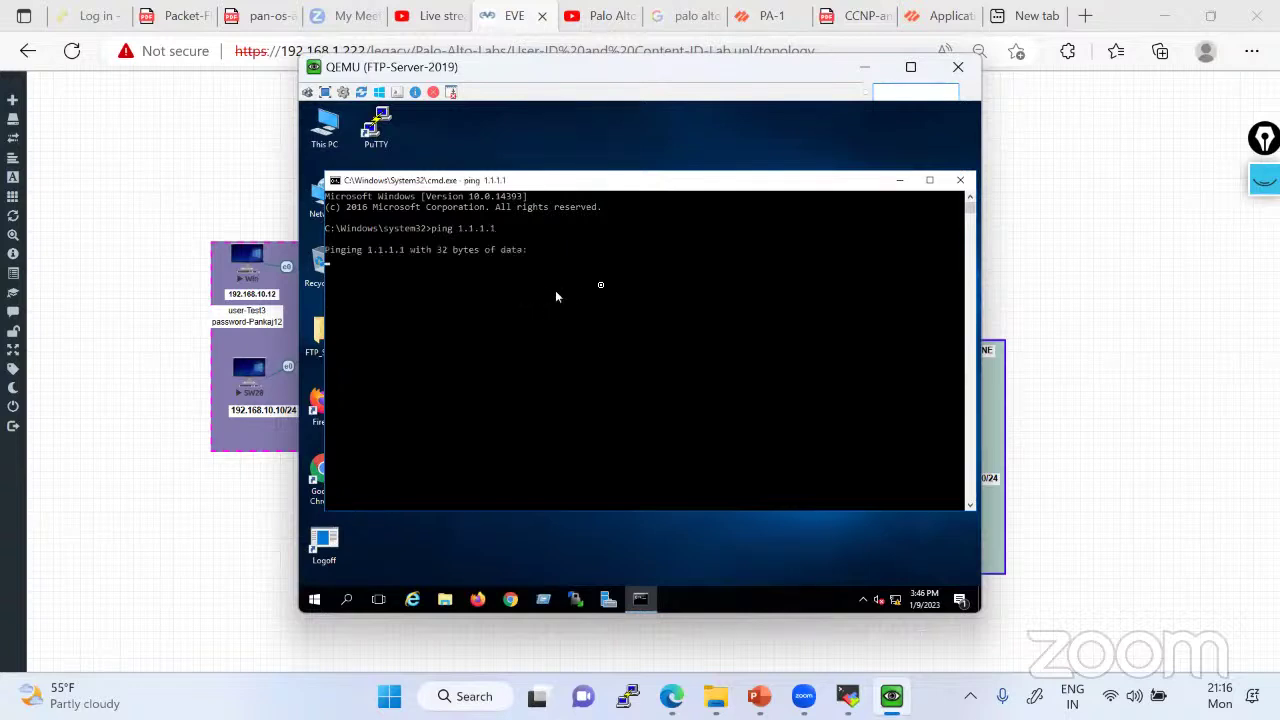
{"action": "key", "text": "ctrl+c"}
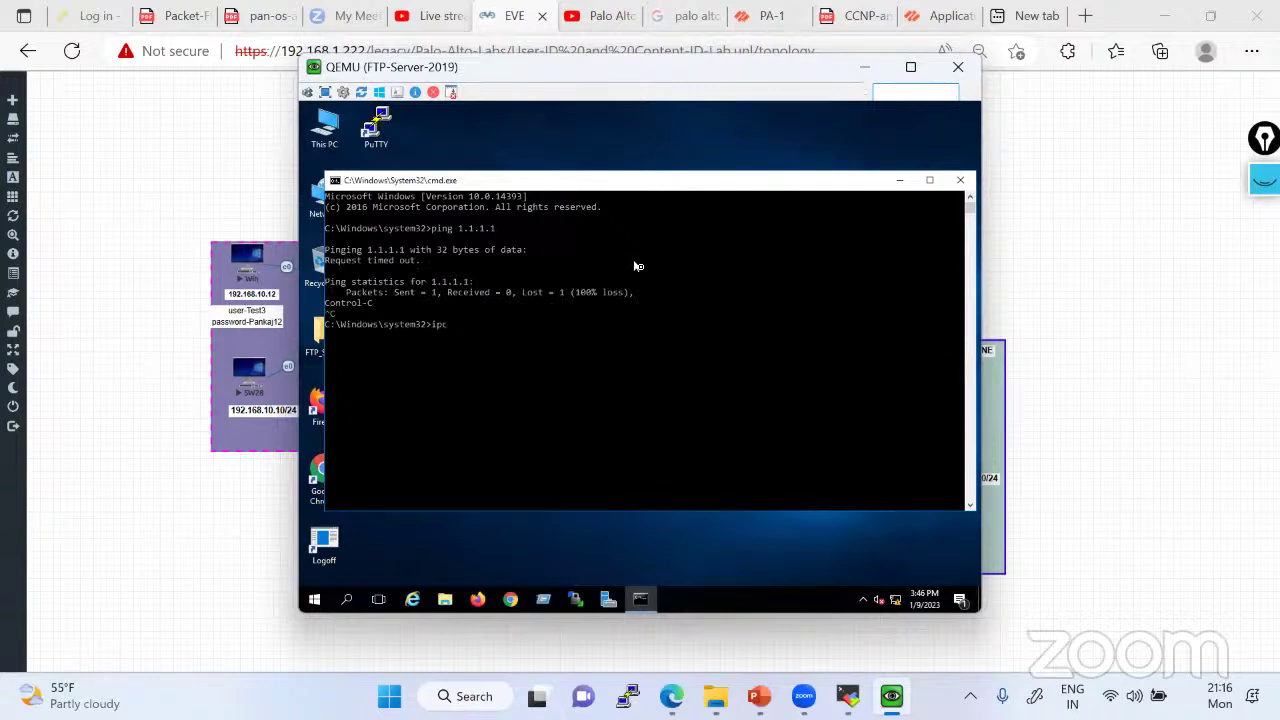
Display FTP-Server-2019's IP configuration with ipconfig and close its console
{"action": "type", "text": "ipconfig"}
{"action": "key", "text": "Return"}
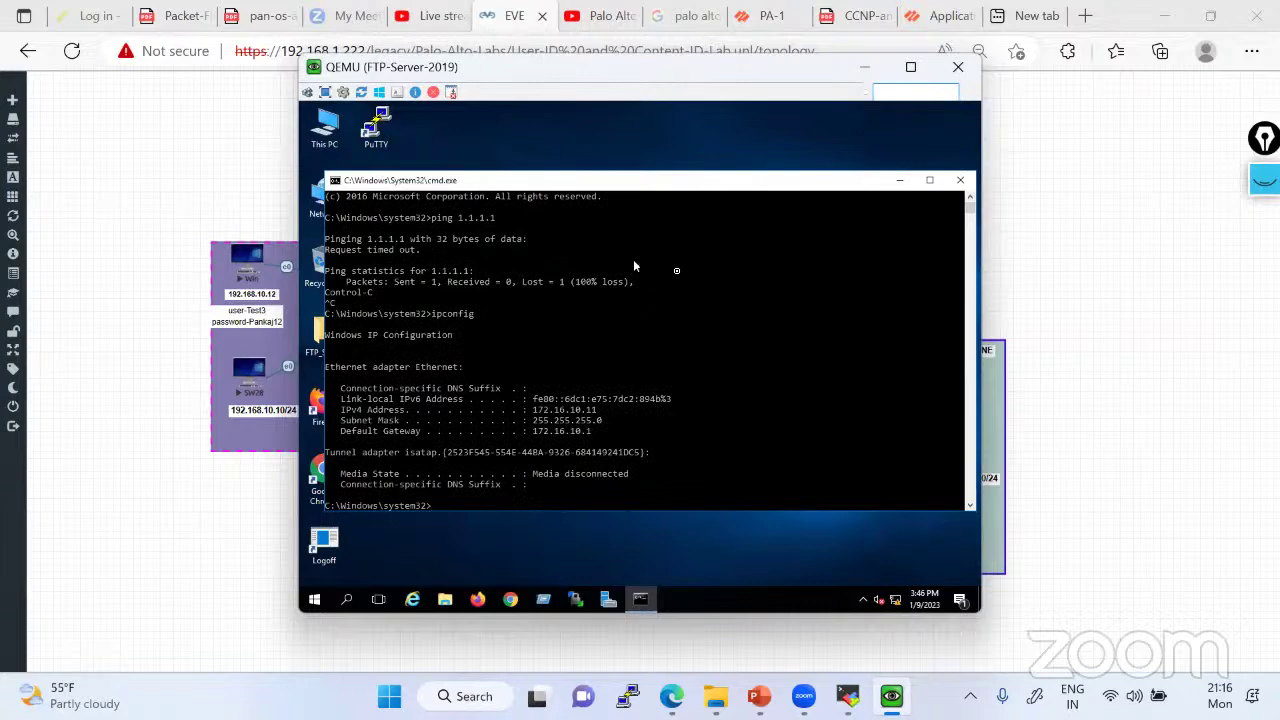
{"action": "left_click", "coordinate": [957, 68]}
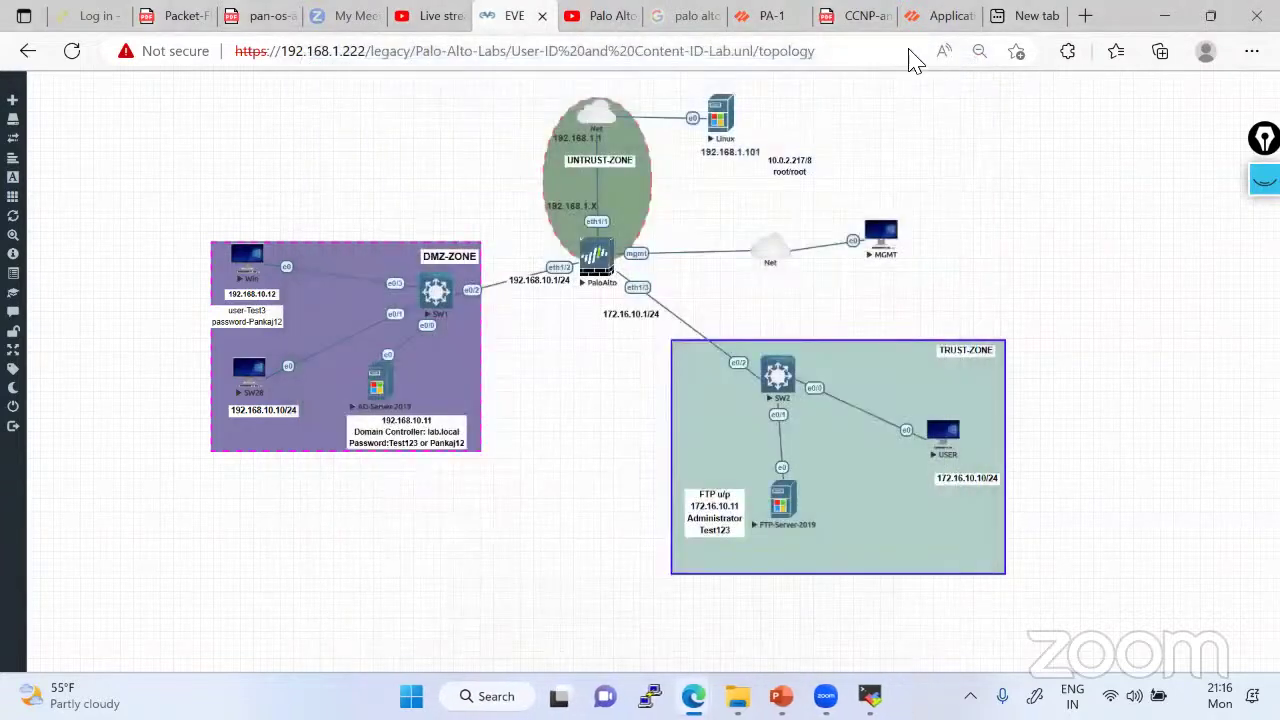
On the PA-1 firewall, move the Trust-to_Untrust security rule above DMZ-to-Trust and dismiss the error message
{"action": "left_click", "coordinate": [771, 15]}
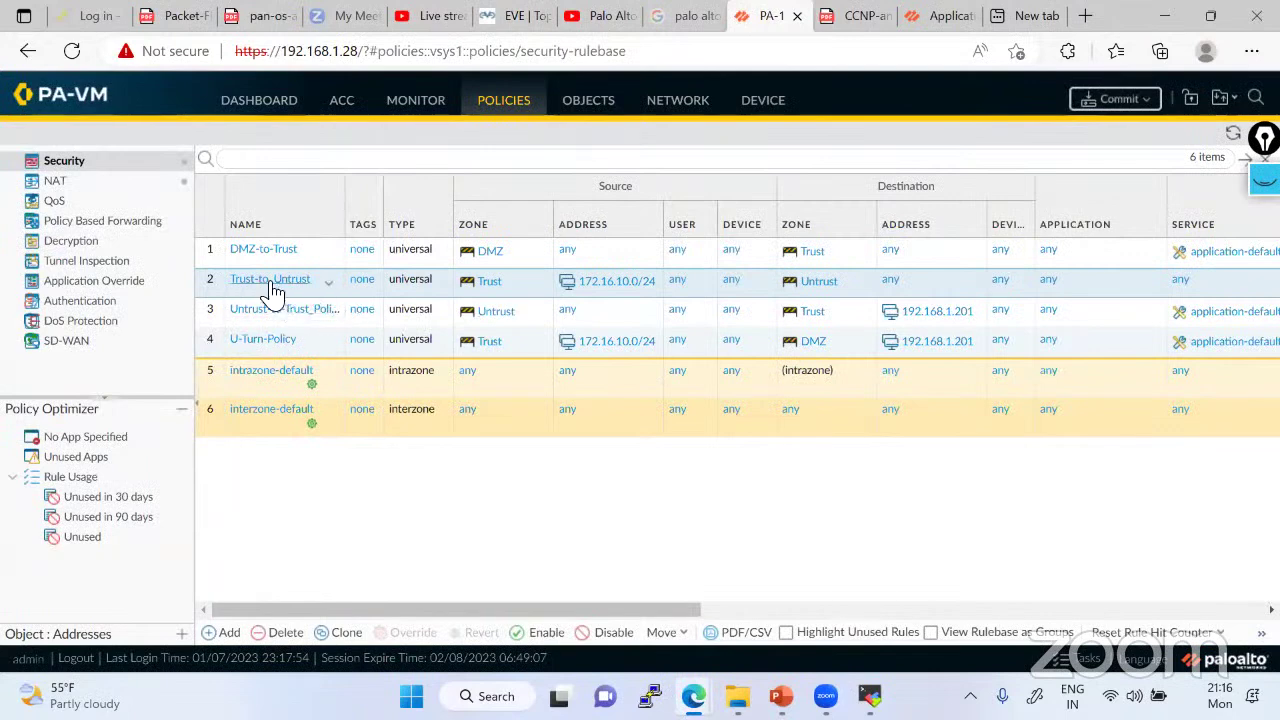
{"action": "left_click", "coordinate": [662, 632]}
{"action": "left_click", "coordinate": [672, 543]}
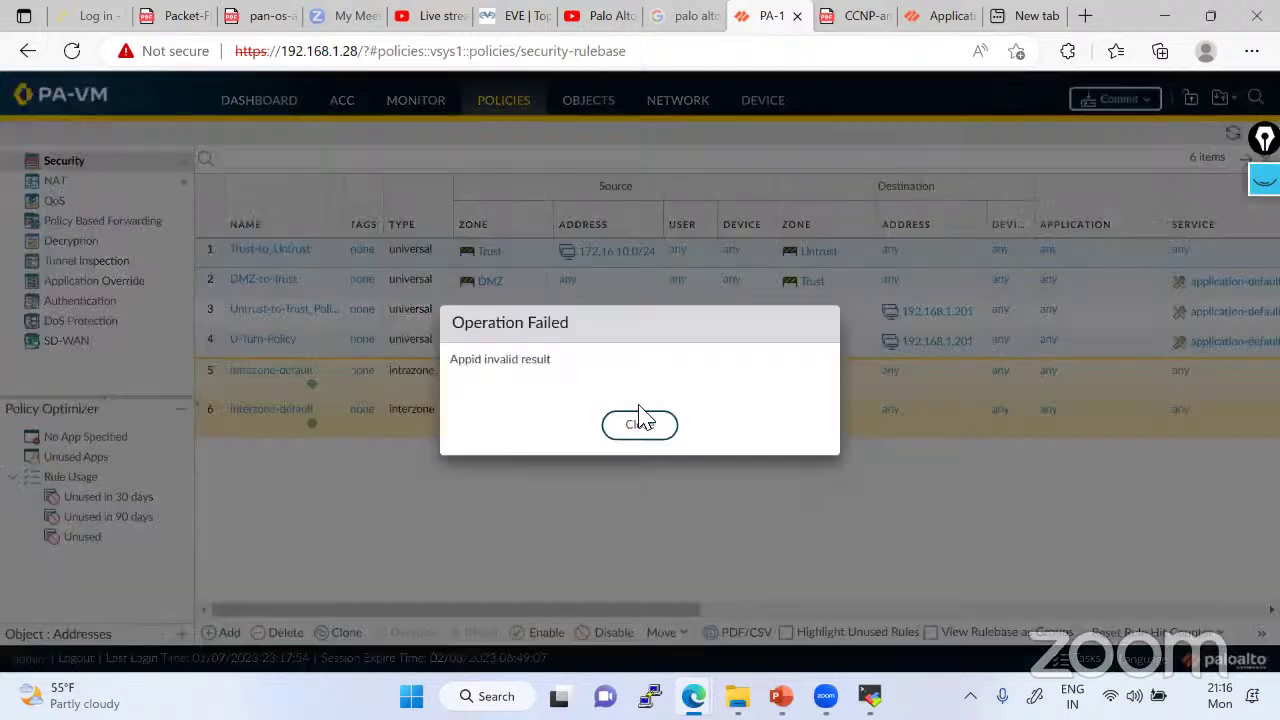
{"action": "left_click", "coordinate": [640, 422]}
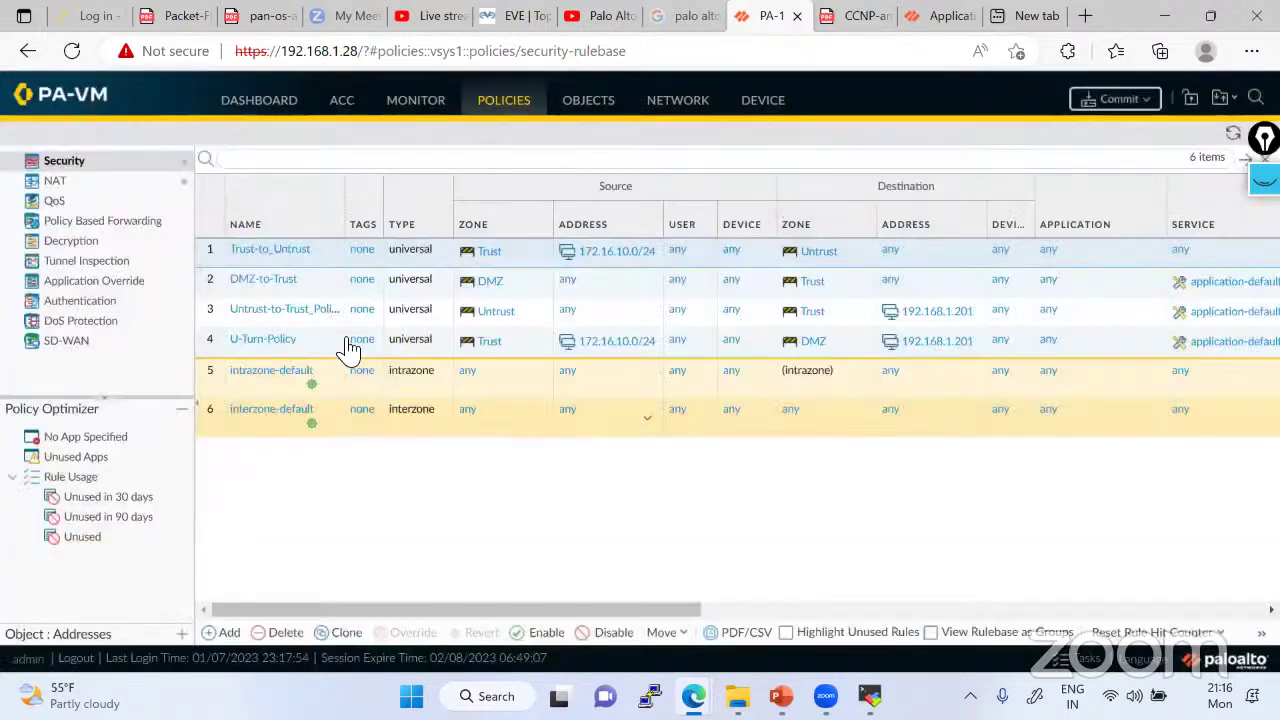
In the NAT rulebase, move the Source-NAT rule to the top and dismiss the error messages
{"action": "left_click", "coordinate": [55, 182]}
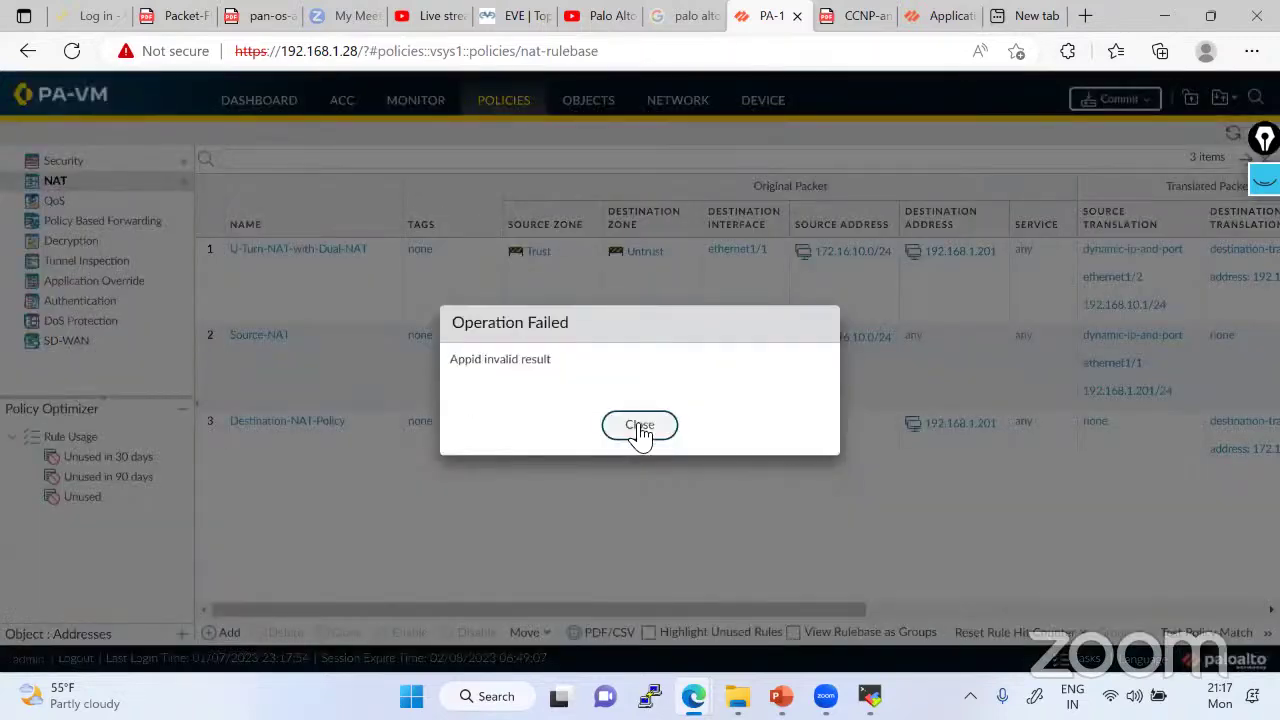
{"action": "left_click", "coordinate": [634, 426]}
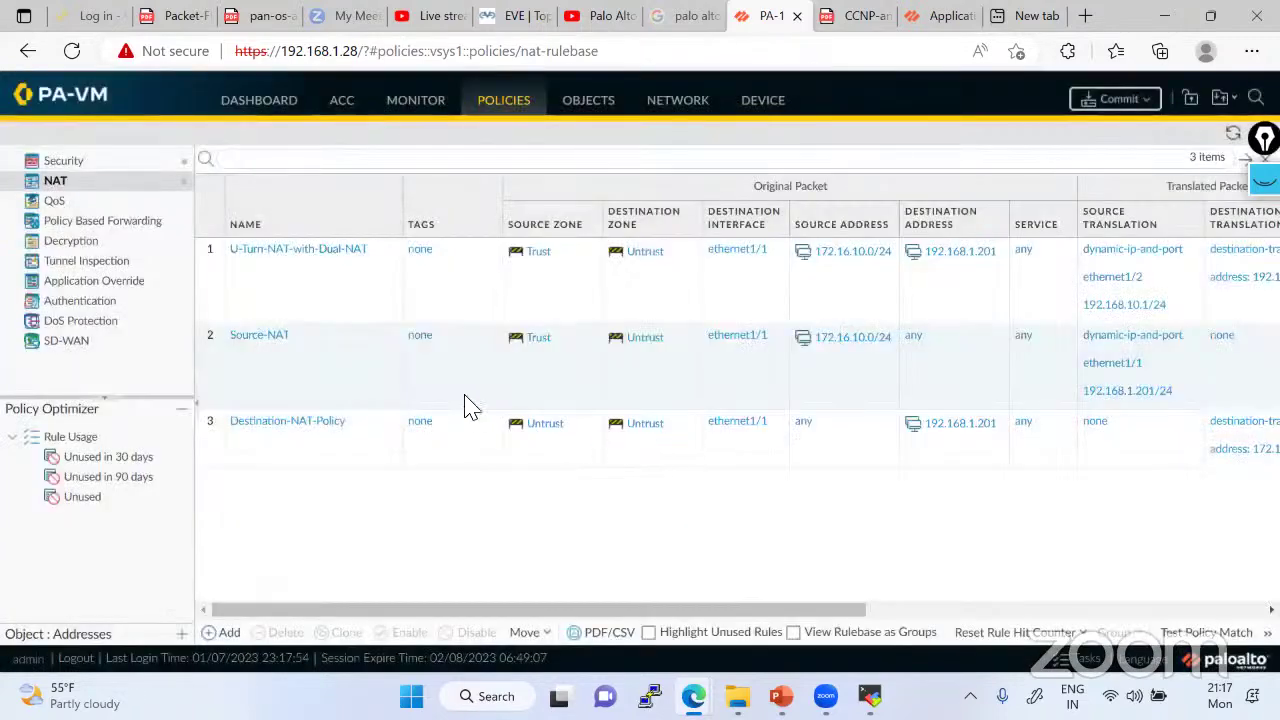
{"action": "left_click", "coordinate": [210, 370]}
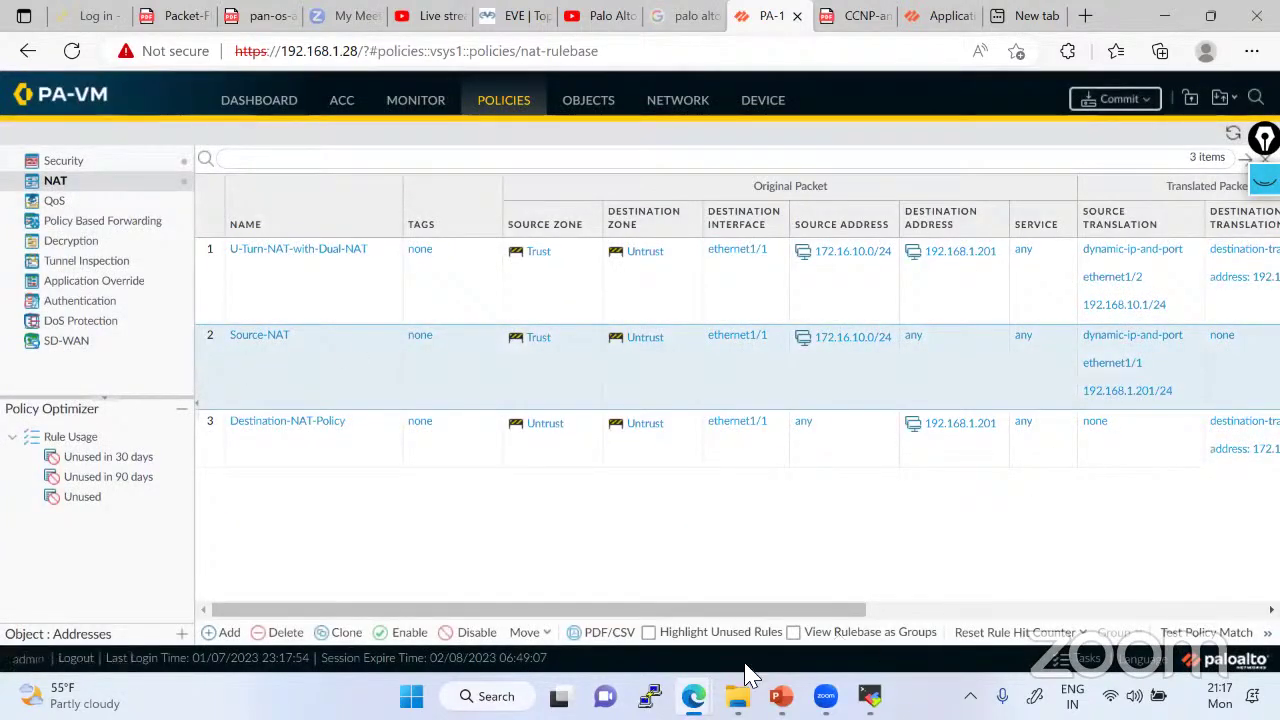
{"action": "left_click", "coordinate": [548, 633]}
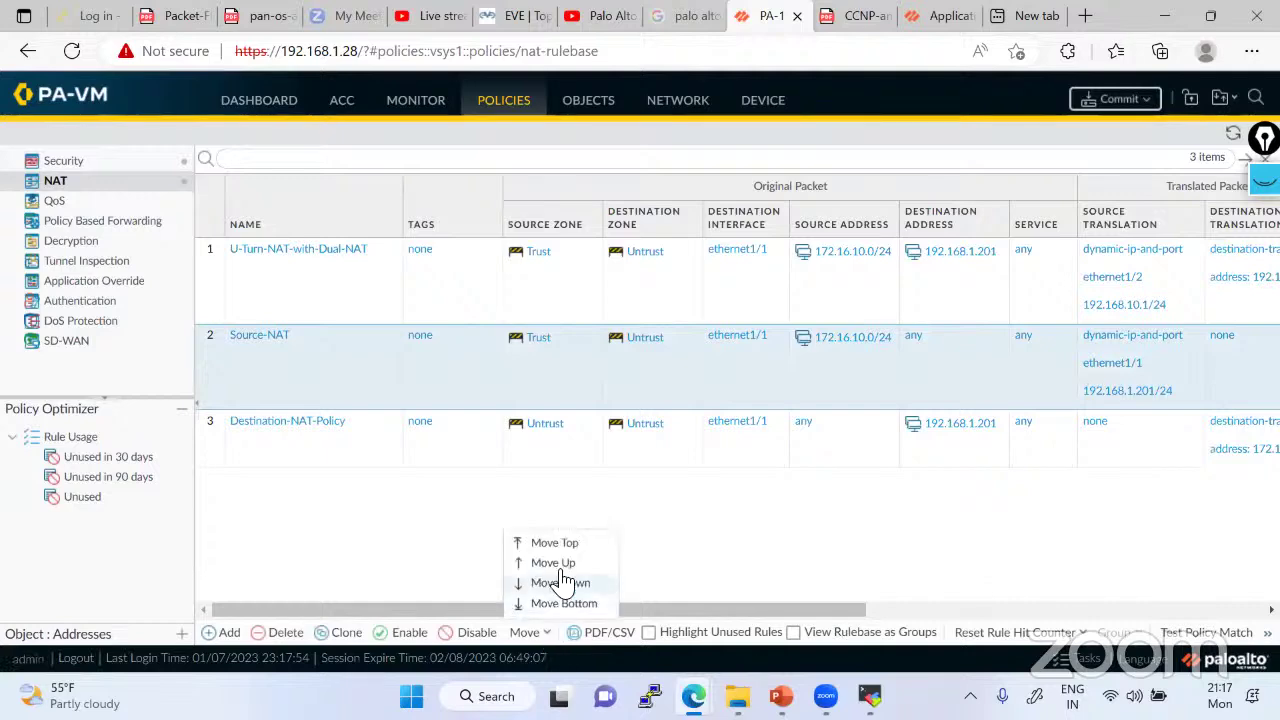
{"action": "left_click", "coordinate": [560, 542]}
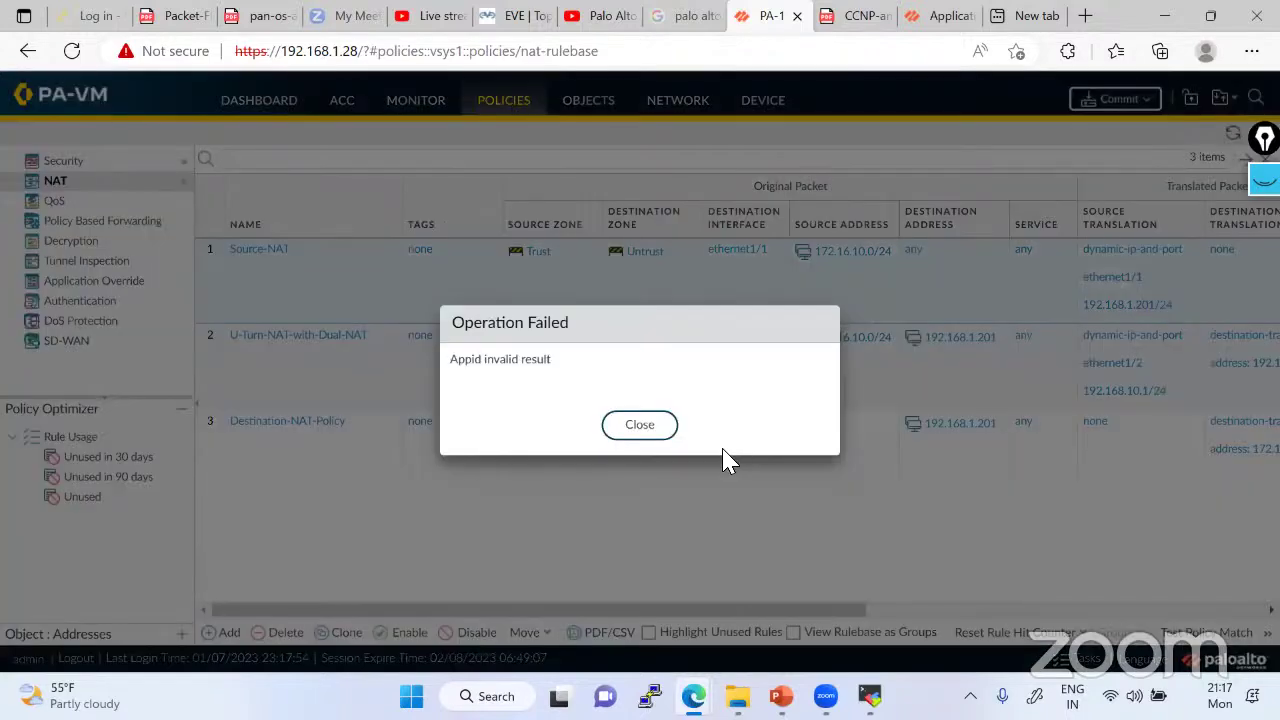
{"action": "left_click", "coordinate": [648, 427]}
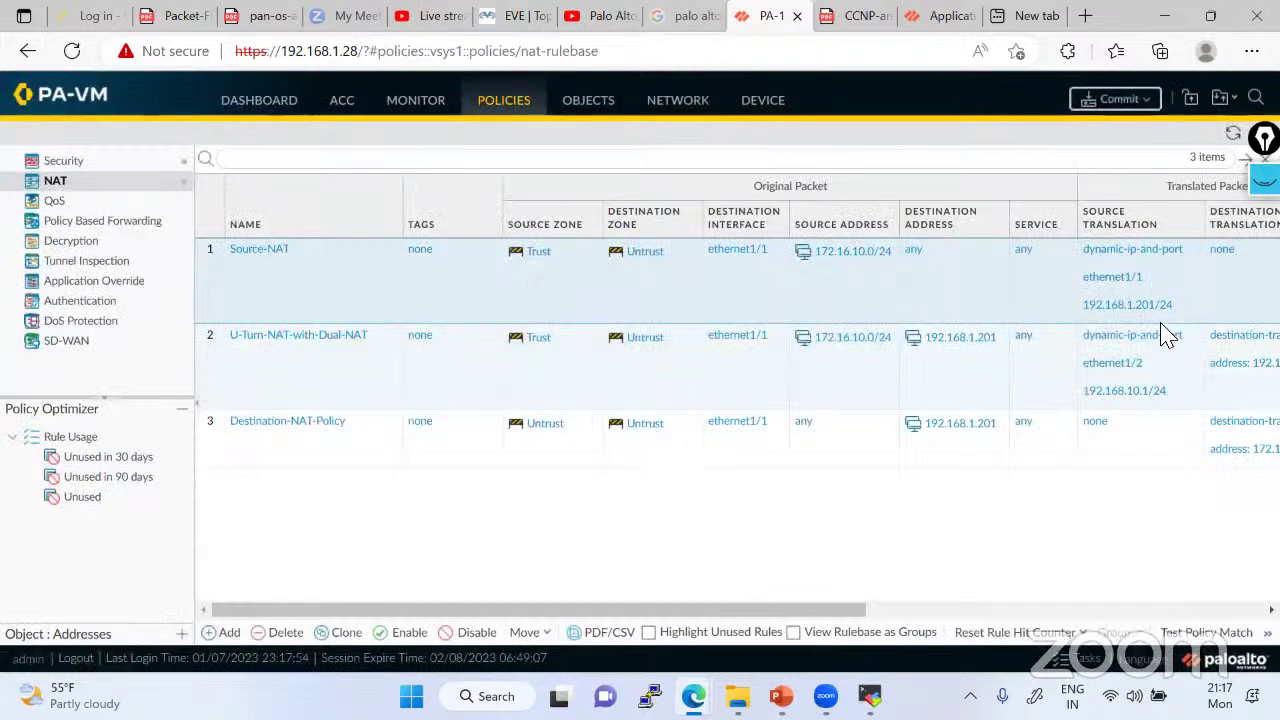
Commit the admin's policy-and-objects and device-and-network changes on the firewall
{"action": "left_click_drag", "start_coordinate": [651, 609], "coordinate": [375, 565]}
{"action": "left_click", "coordinate": [1115, 99]}
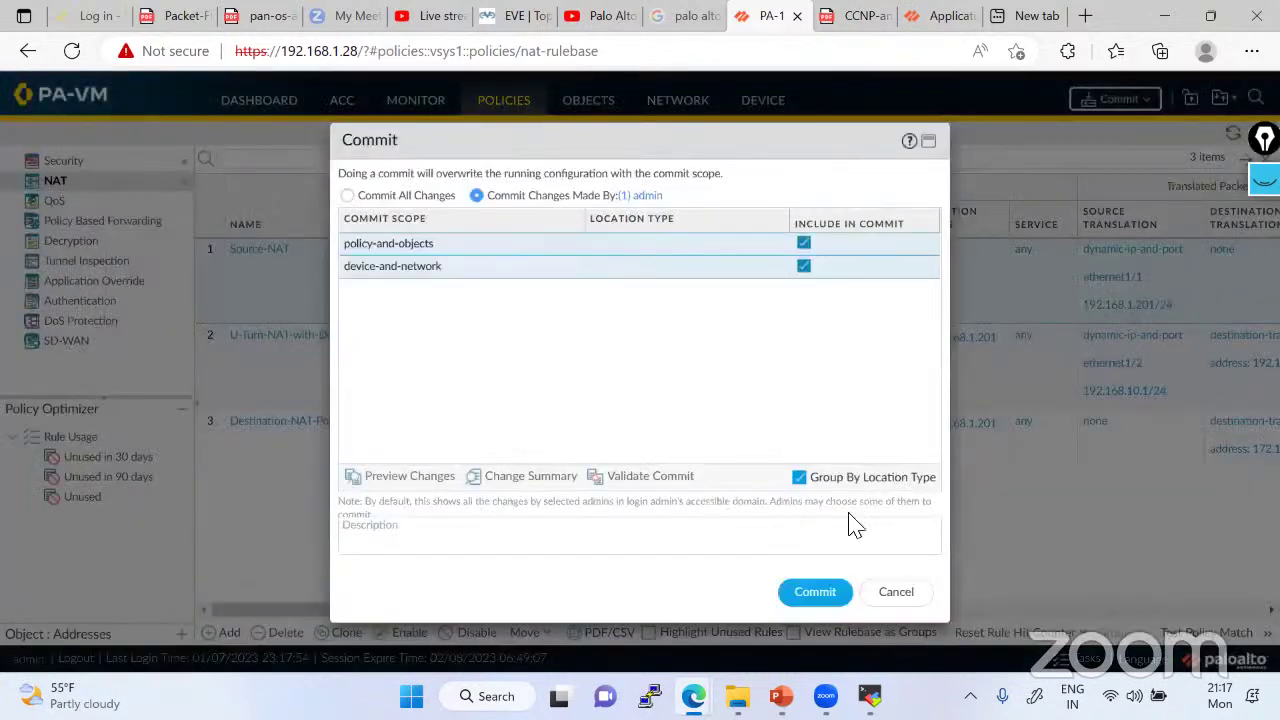
{"action": "left_click", "coordinate": [818, 592]}
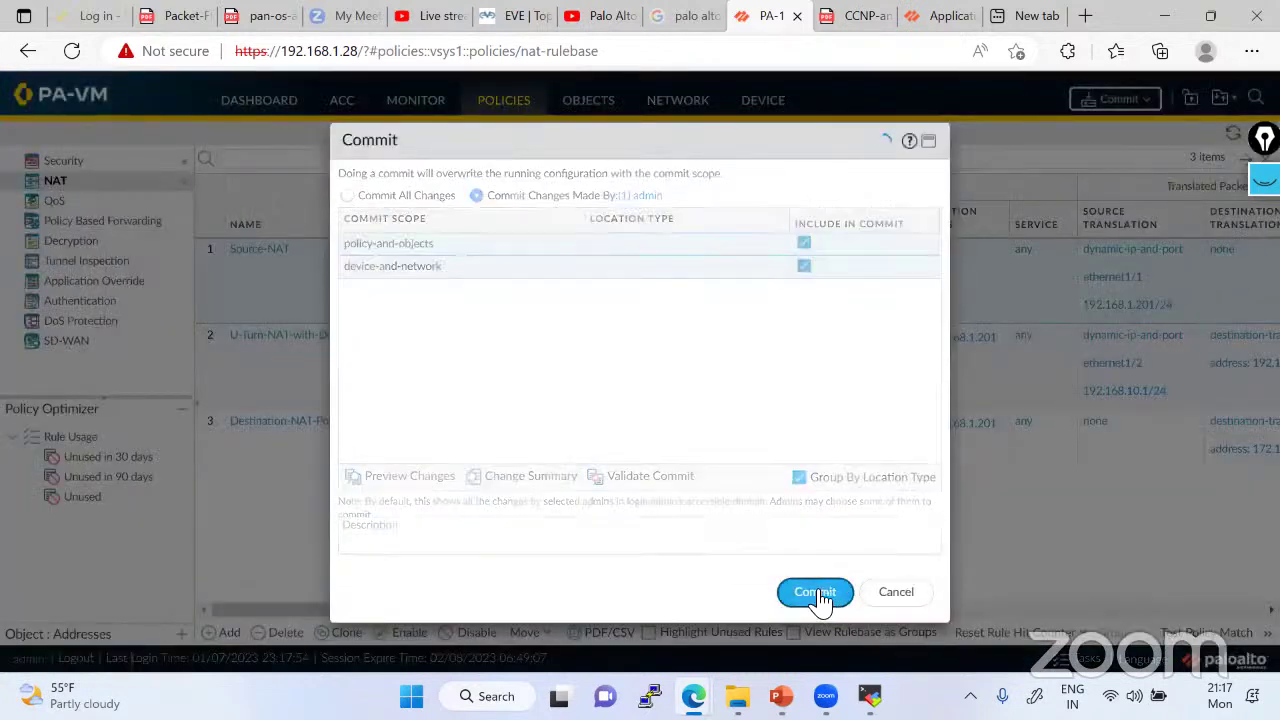
From the EVE topology, open the USER machine's console, restart it out of System Recovery, start Windows normally, and minimize the console
{"action": "left_click", "coordinate": [514, 16]}
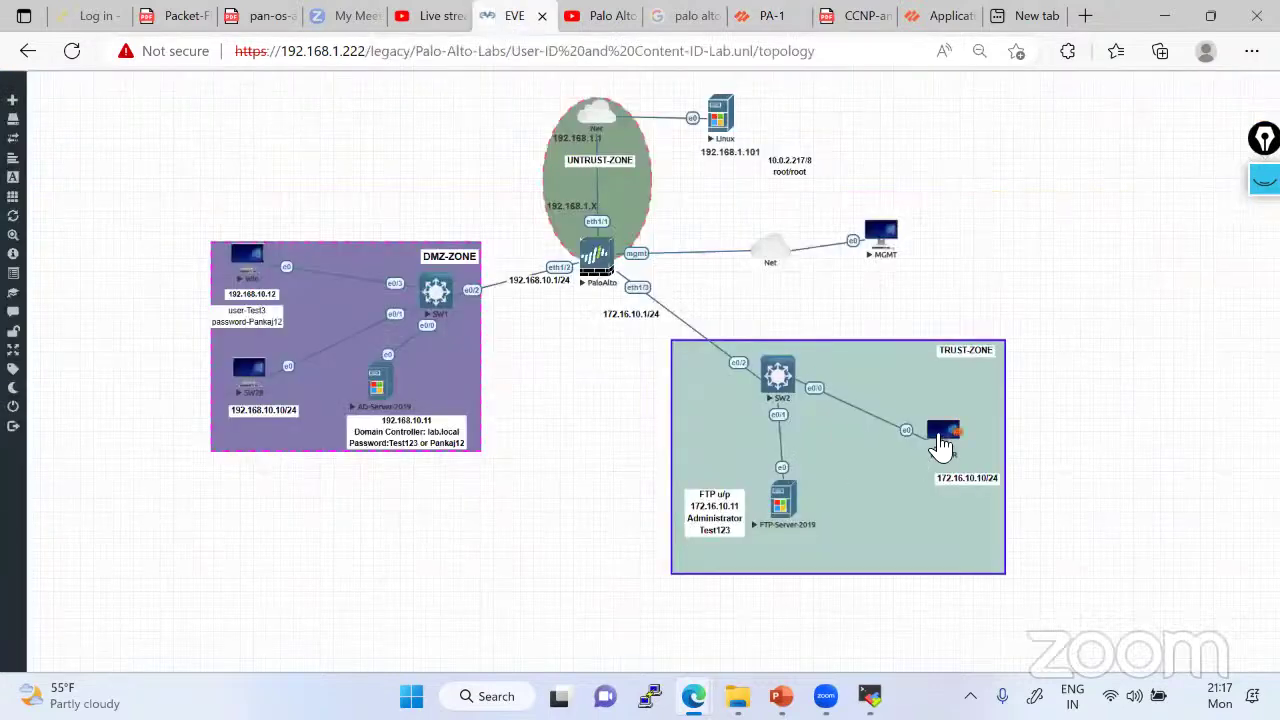
{"action": "left_click", "coordinate": [910, 415]}
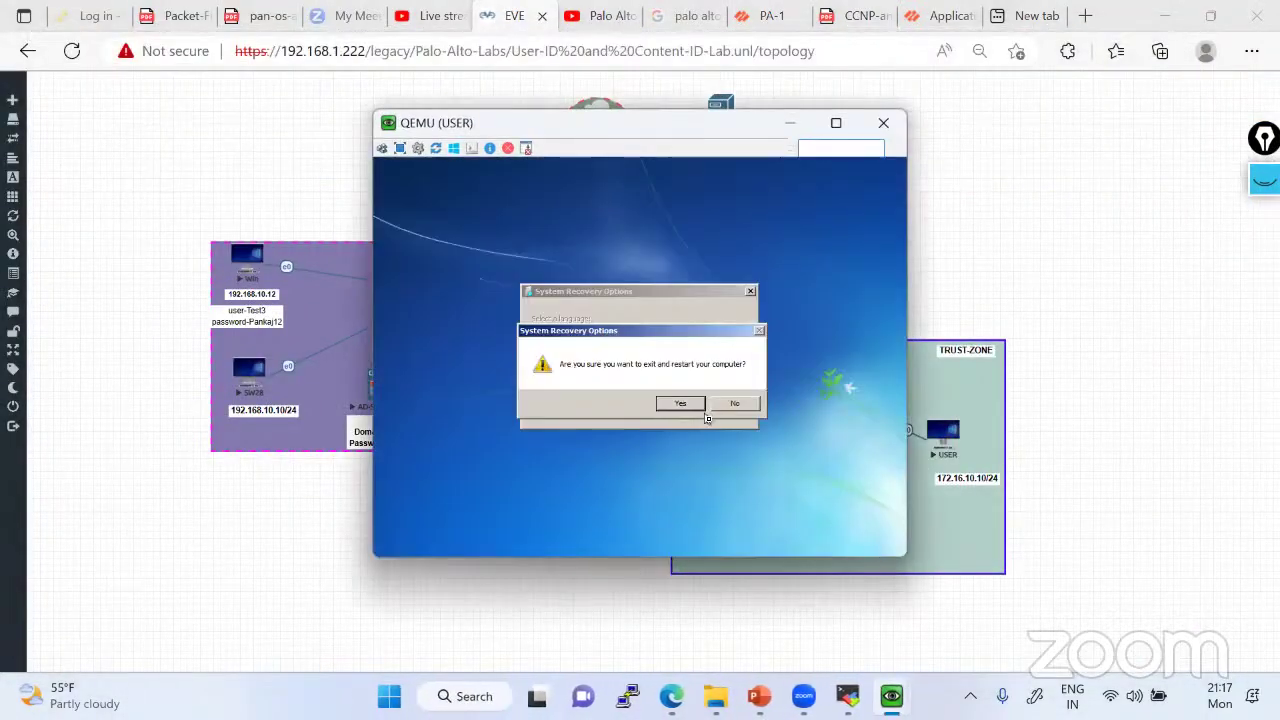
{"action": "left_click", "coordinate": [694, 406]}
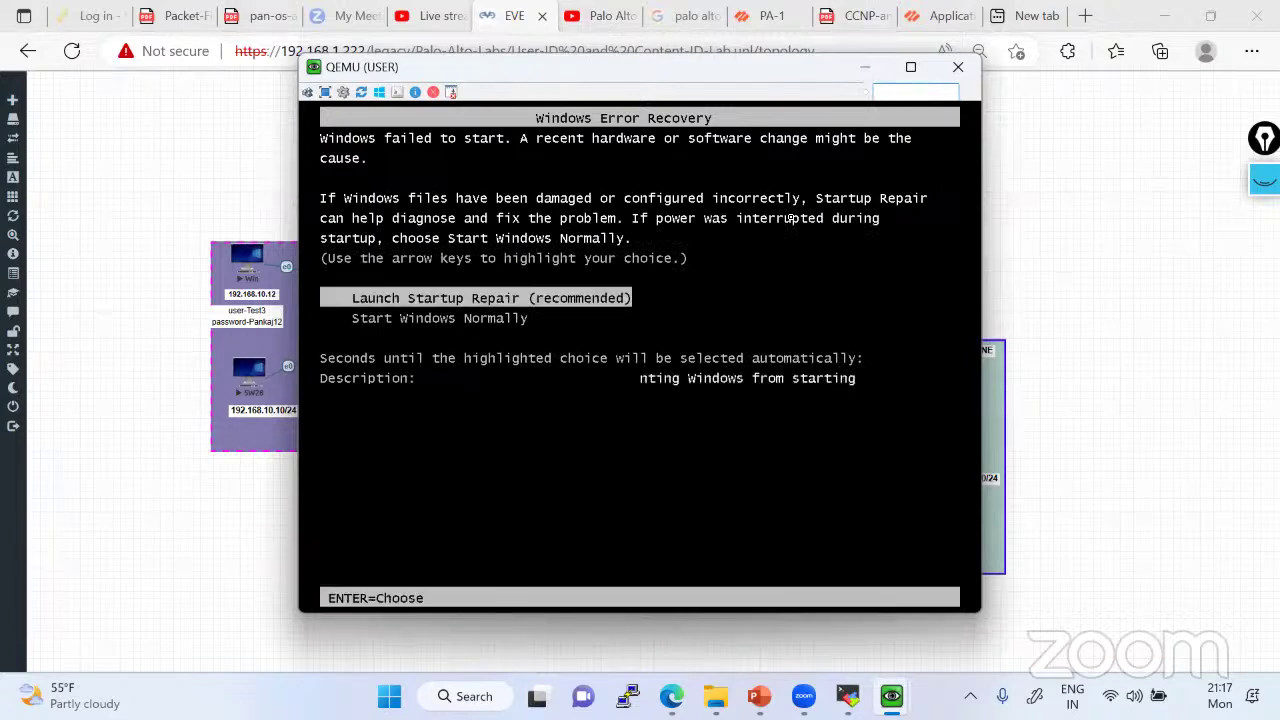
{"action": "key", "text": "Down"}
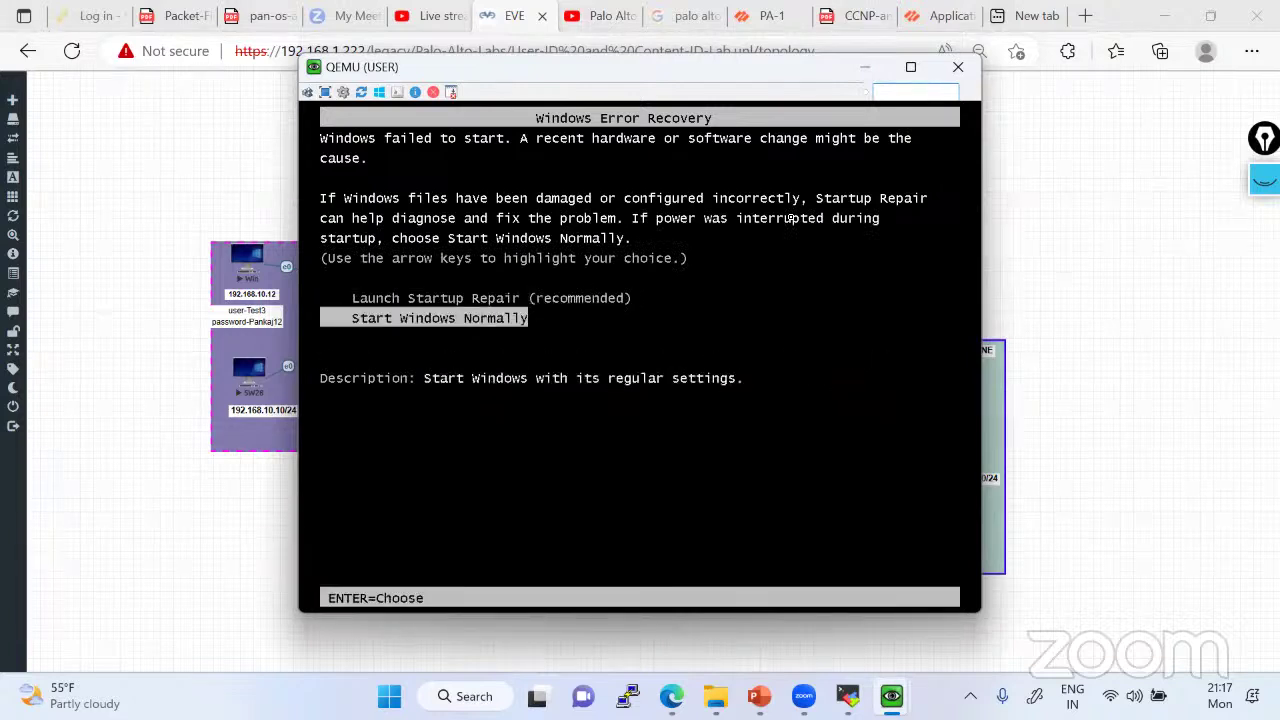
{"action": "key", "text": "Return"}
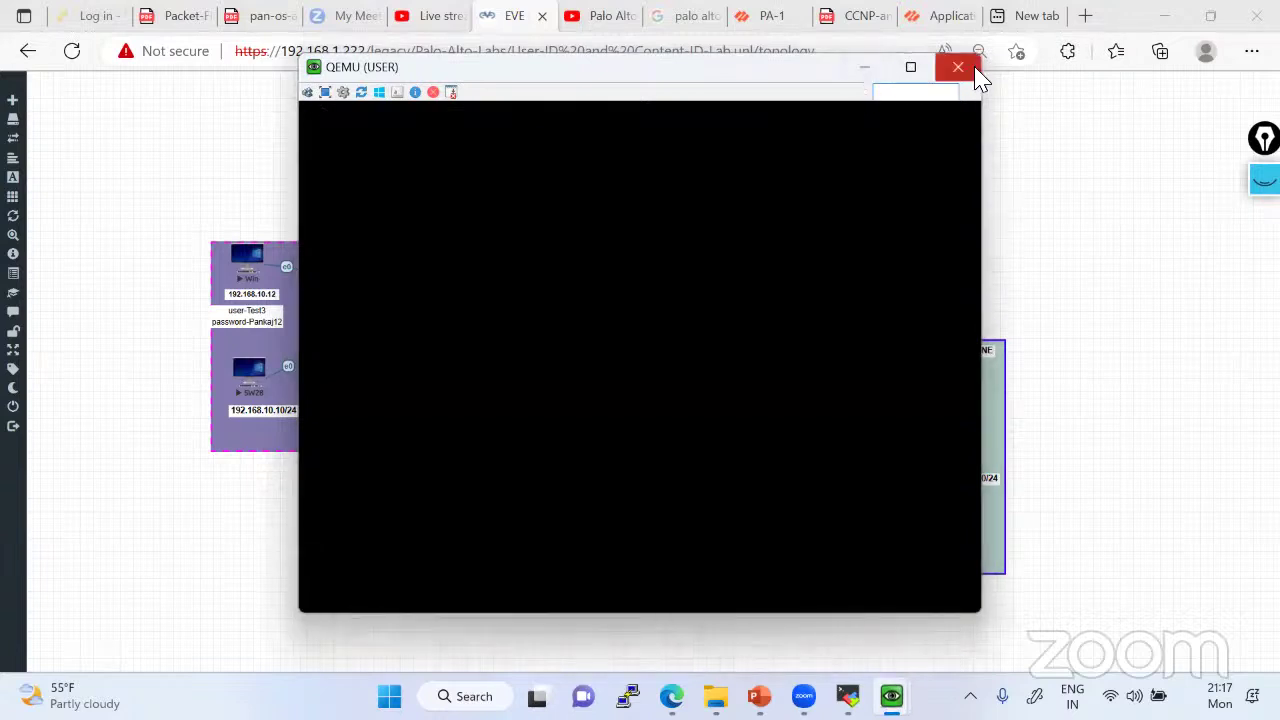
{"action": "left_click", "coordinate": [864, 68]}
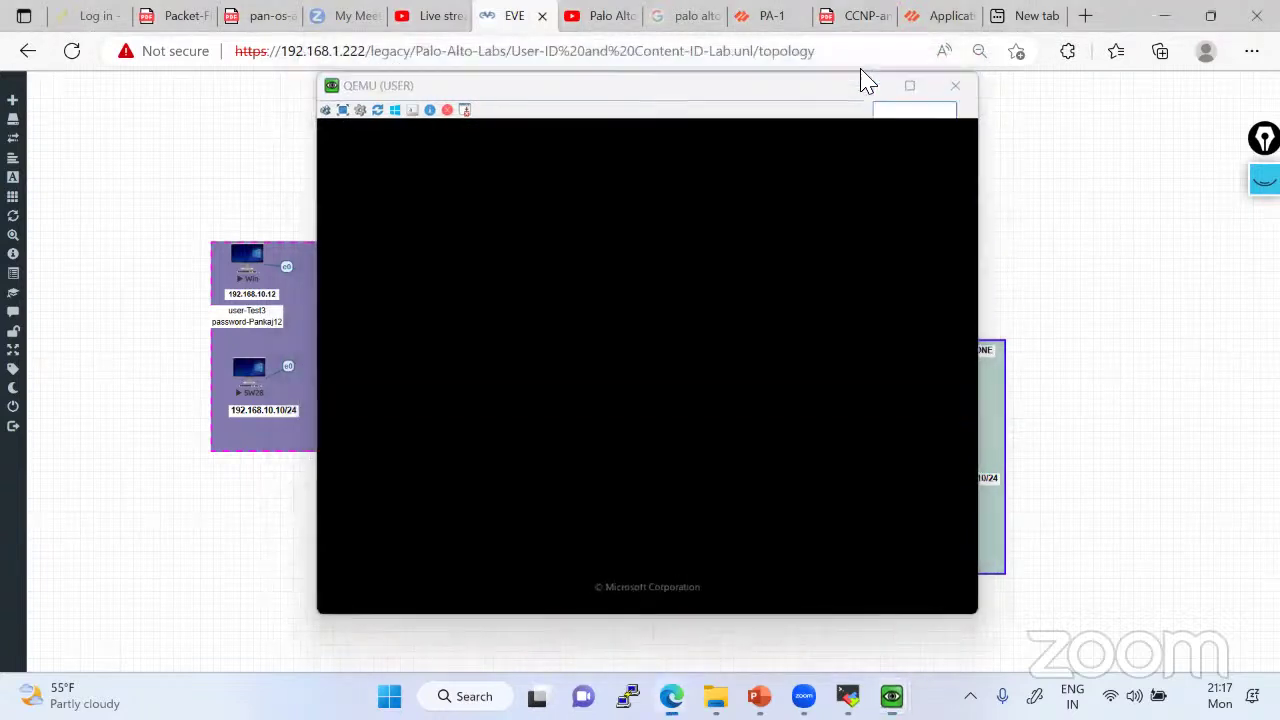
Display the Packet-Flow PDF, close the duplicate USER console window and minimize the remaining one
{"action": "left_click", "coordinate": [177, 16]}
{"action": "mouse_move", "coordinate": [891, 696]}
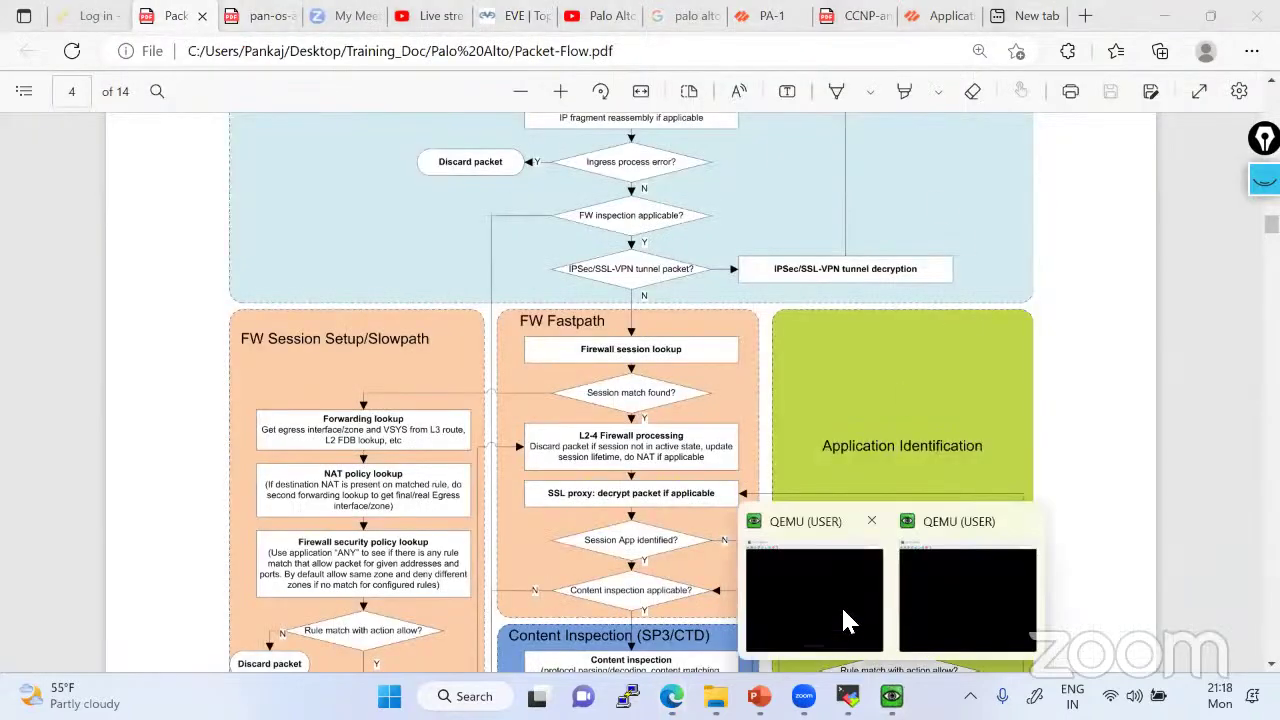
{"action": "left_click", "coordinate": [846, 617]}
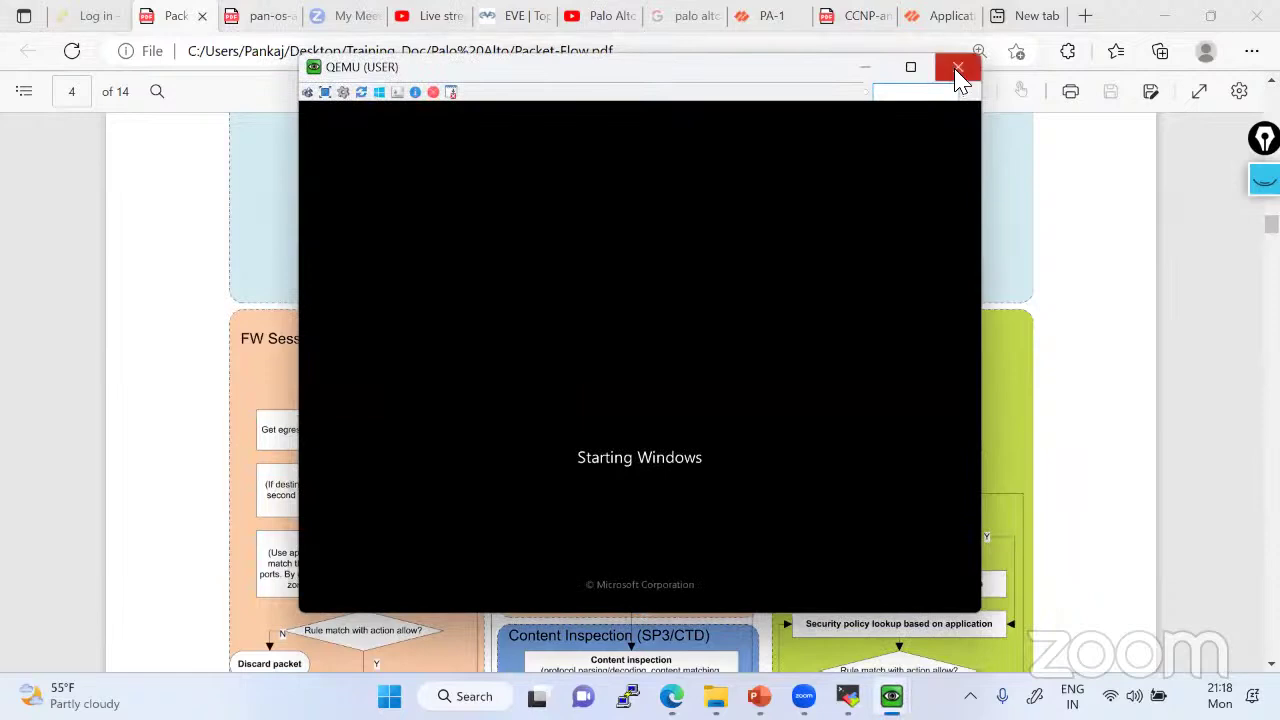
{"action": "left_click", "coordinate": [962, 582]}
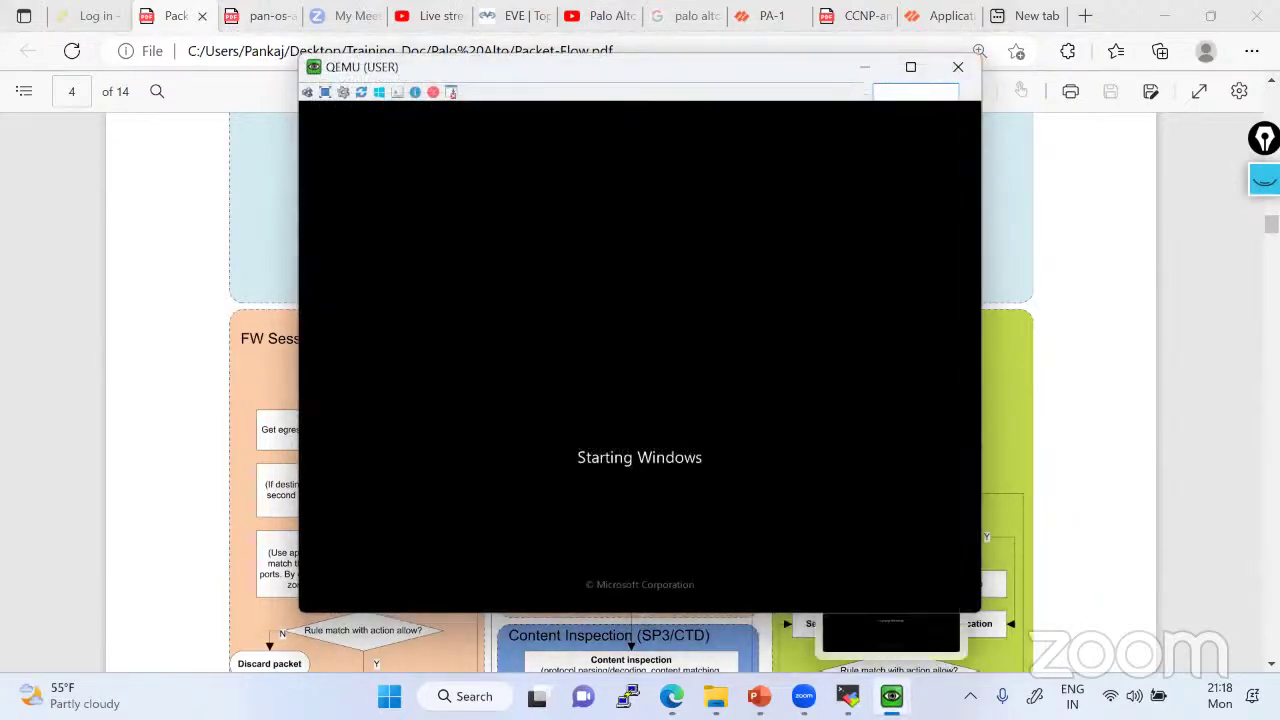
{"action": "left_click", "coordinate": [891, 696]}
{"action": "left_click", "coordinate": [891, 696]}
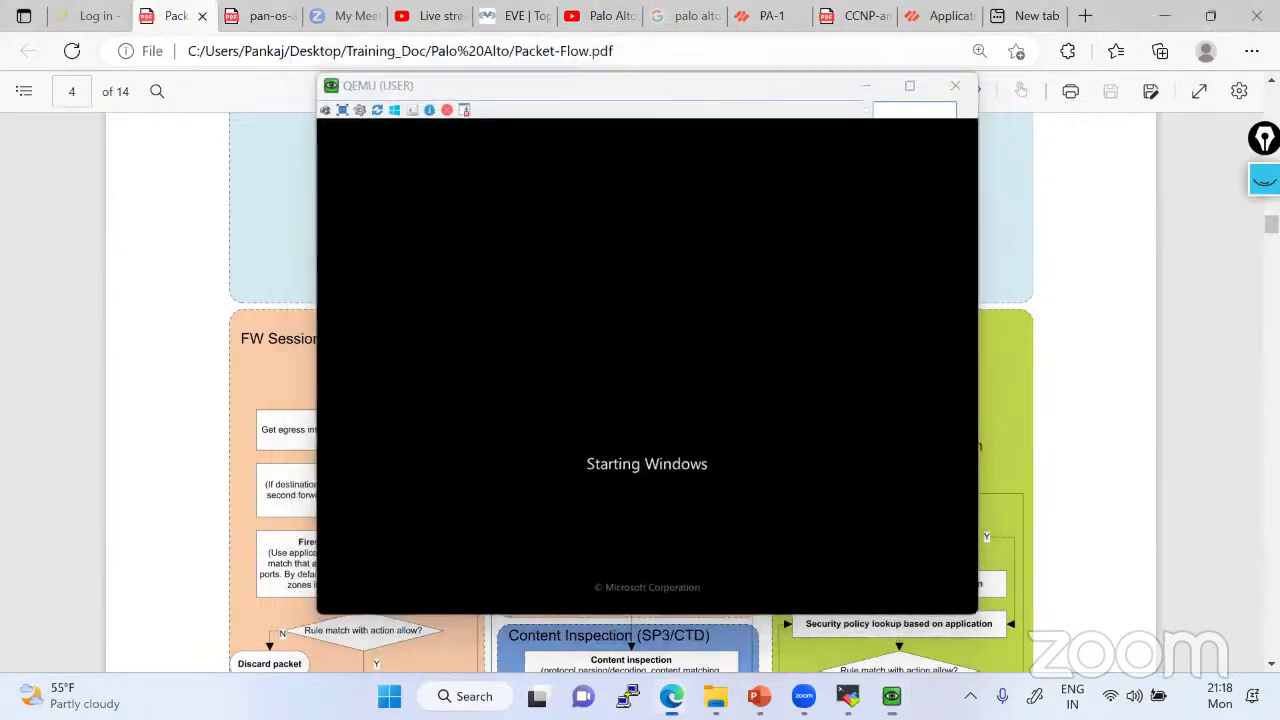
{"action": "left_click", "coordinate": [891, 696]}
Switch to the PA-1 session in MobaXterm, ping host 1.1.1.1, stop the ping and minimize the terminal
{"action": "left_click", "coordinate": [847, 696]}
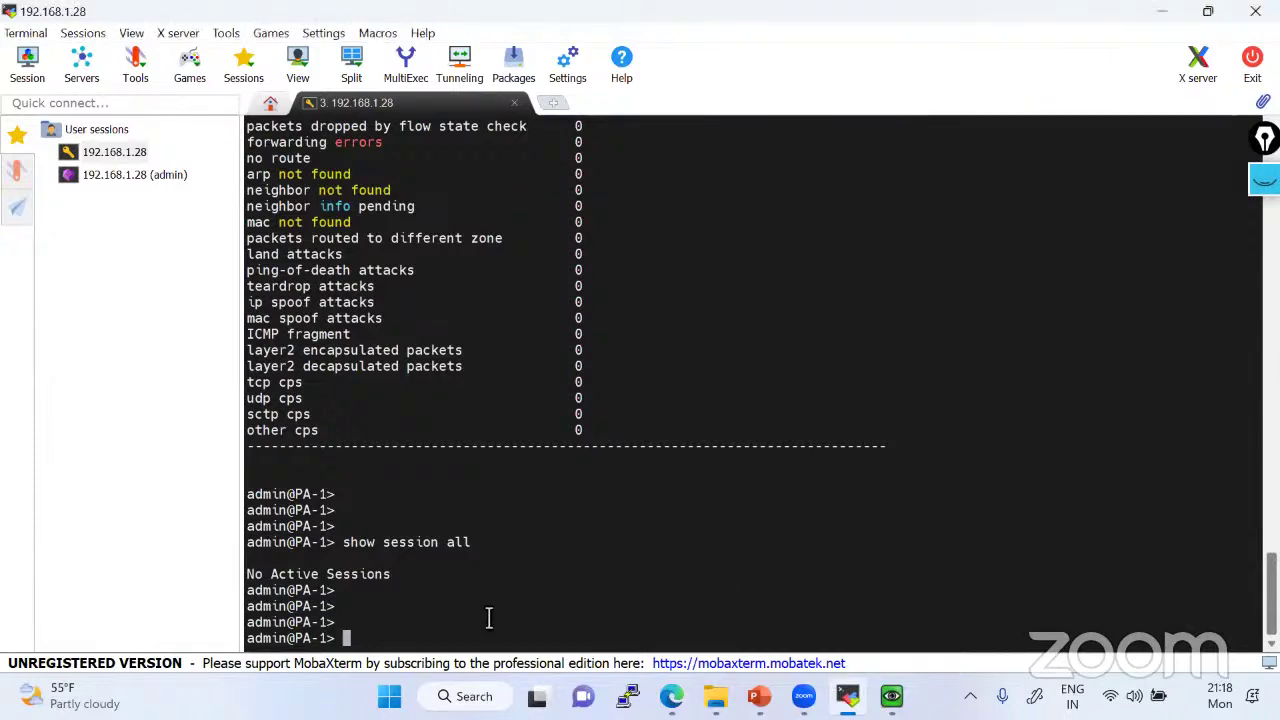
{"action": "type", "text": "ing host 1.1.1.1"}
{"action": "key", "text": "Return"}
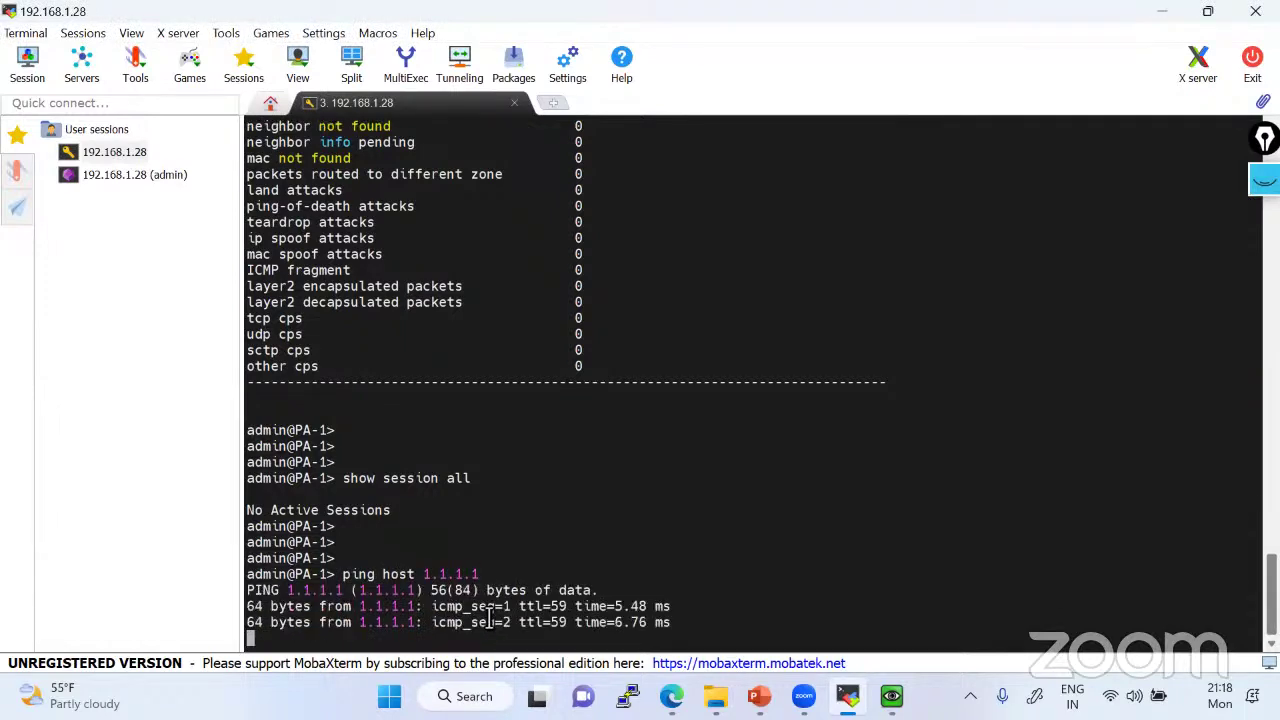
{"action": "key", "text": "ctrl+c"}
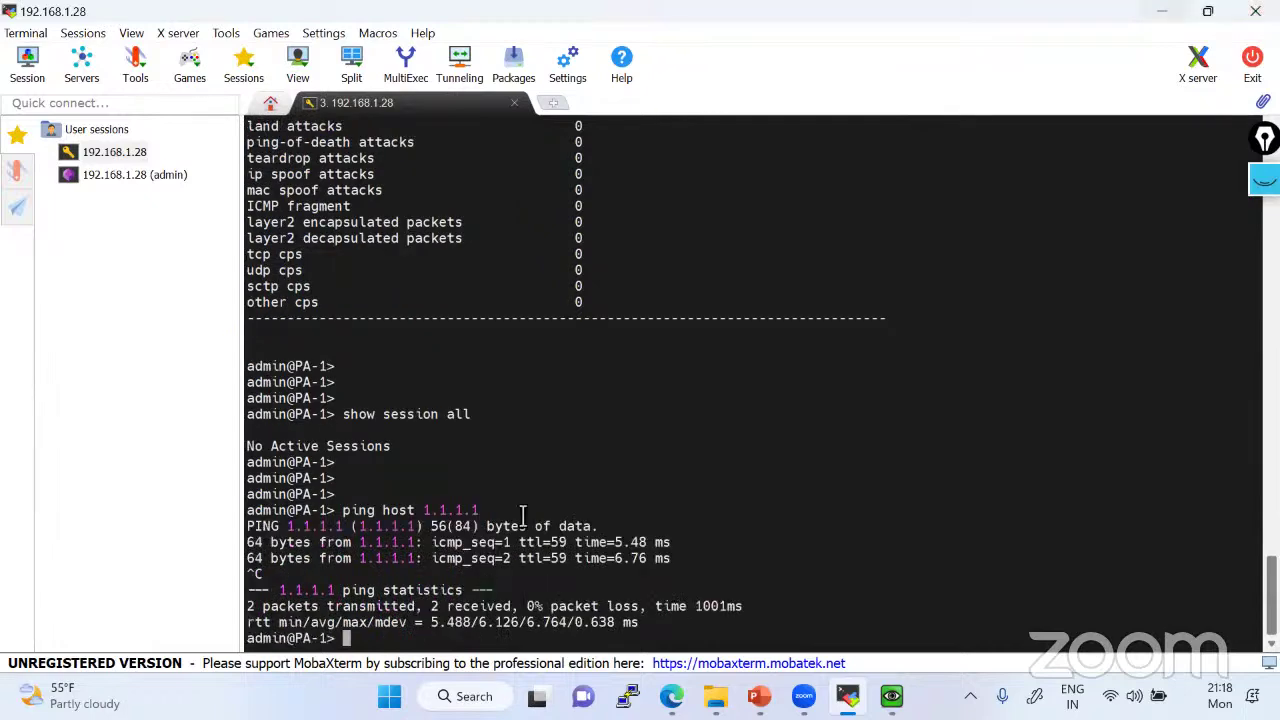
{"action": "left_click", "coordinate": [1162, 11]}
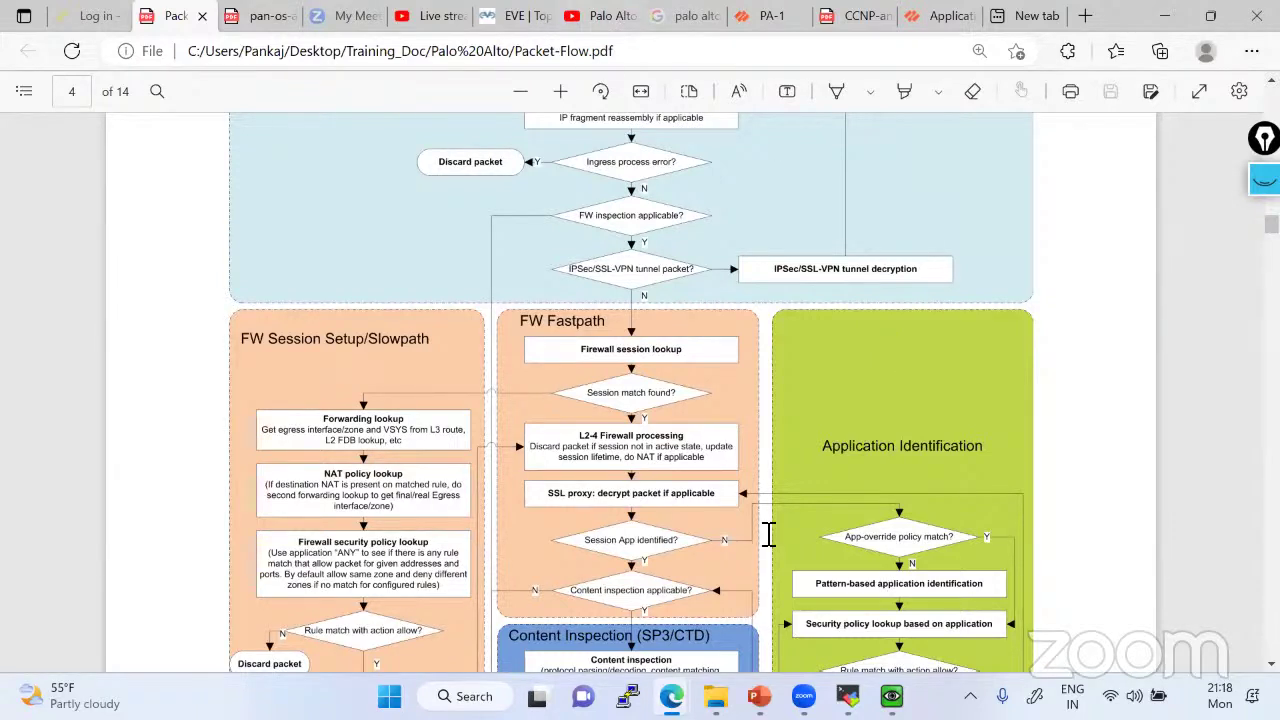
Return to the PA-1 web interface and close the Commit Status report
{"action": "left_click", "coordinate": [771, 15]}
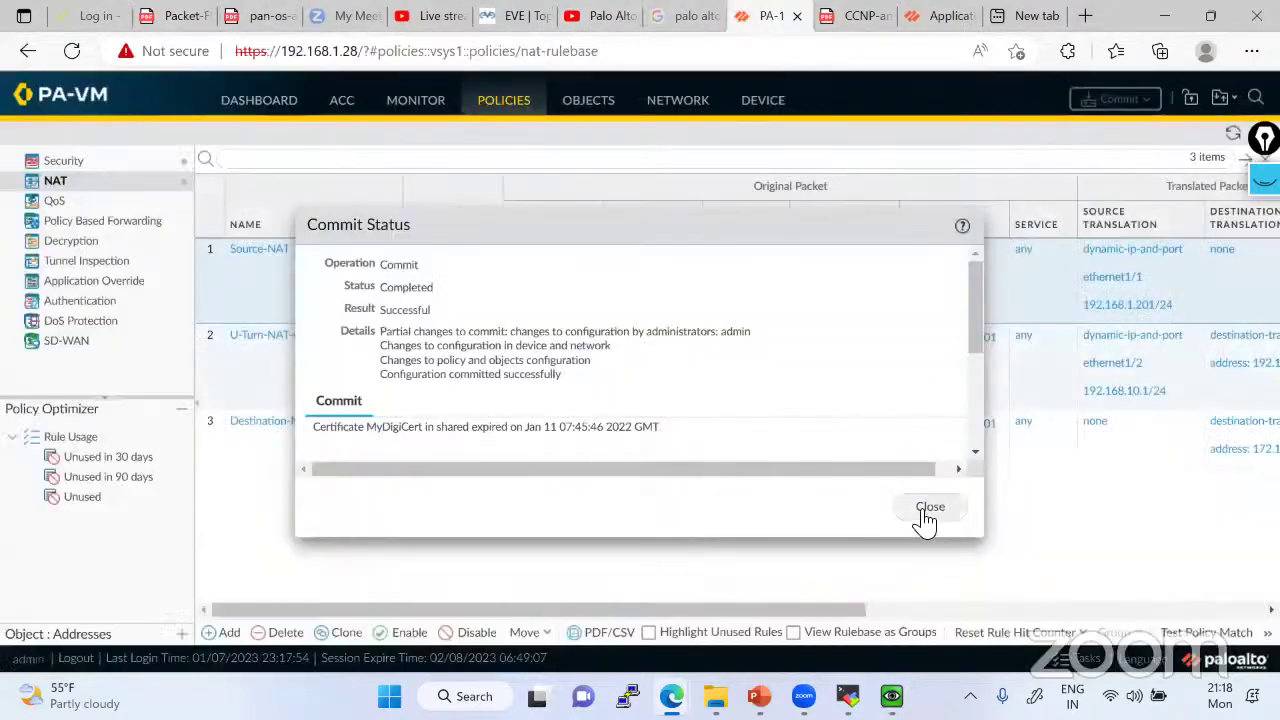
{"action": "left_click", "coordinate": [922, 516]}
{"action": "left_click", "coordinate": [632, 423]}
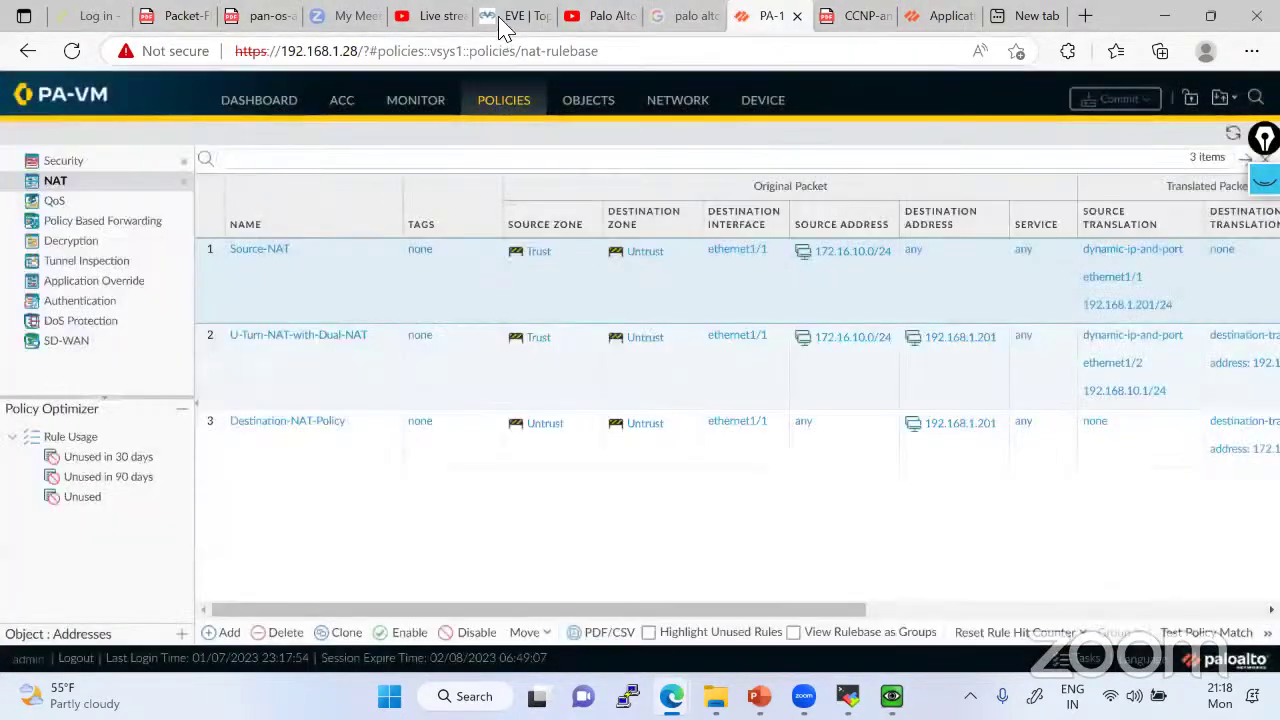
Reopen the FTP-Server-2019 console from the EVE topology, repeat the ping to 1.1.1.1 and stop it
{"action": "left_click", "coordinate": [514, 15]}
{"action": "left_click", "coordinate": [782, 490]}
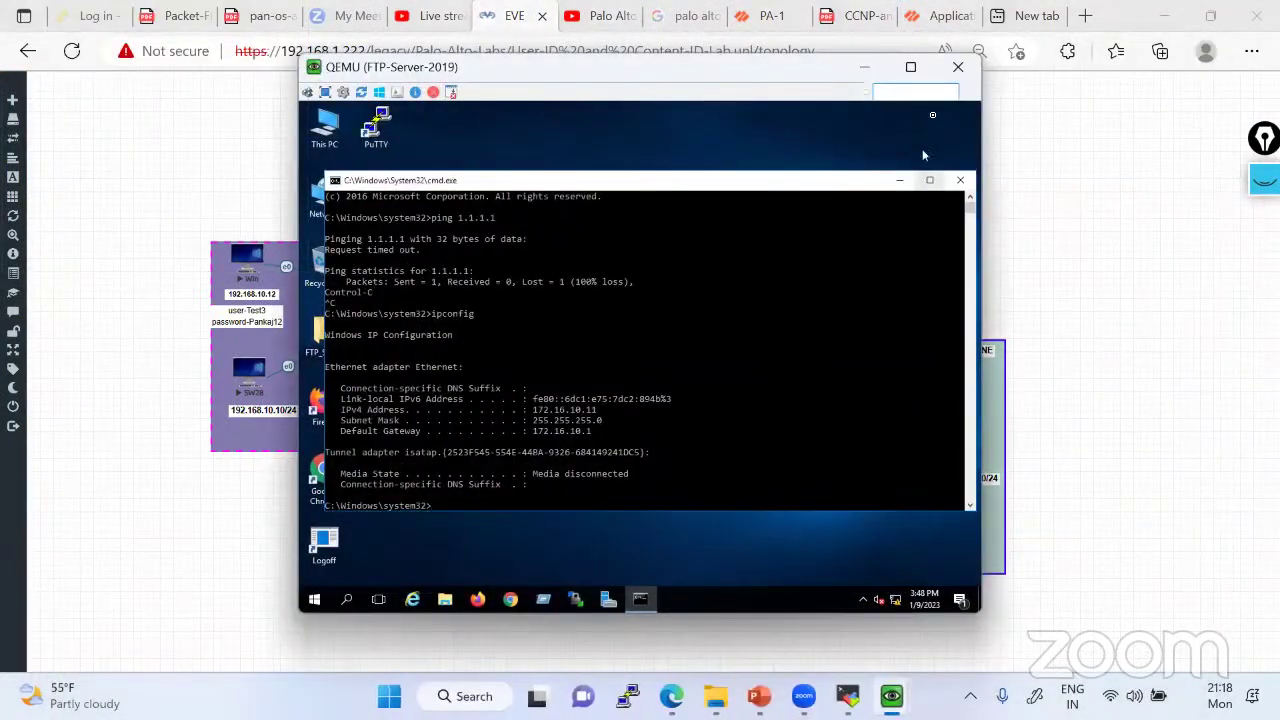
{"action": "left_click", "coordinate": [698, 382]}
{"action": "key", "text": "Up"}
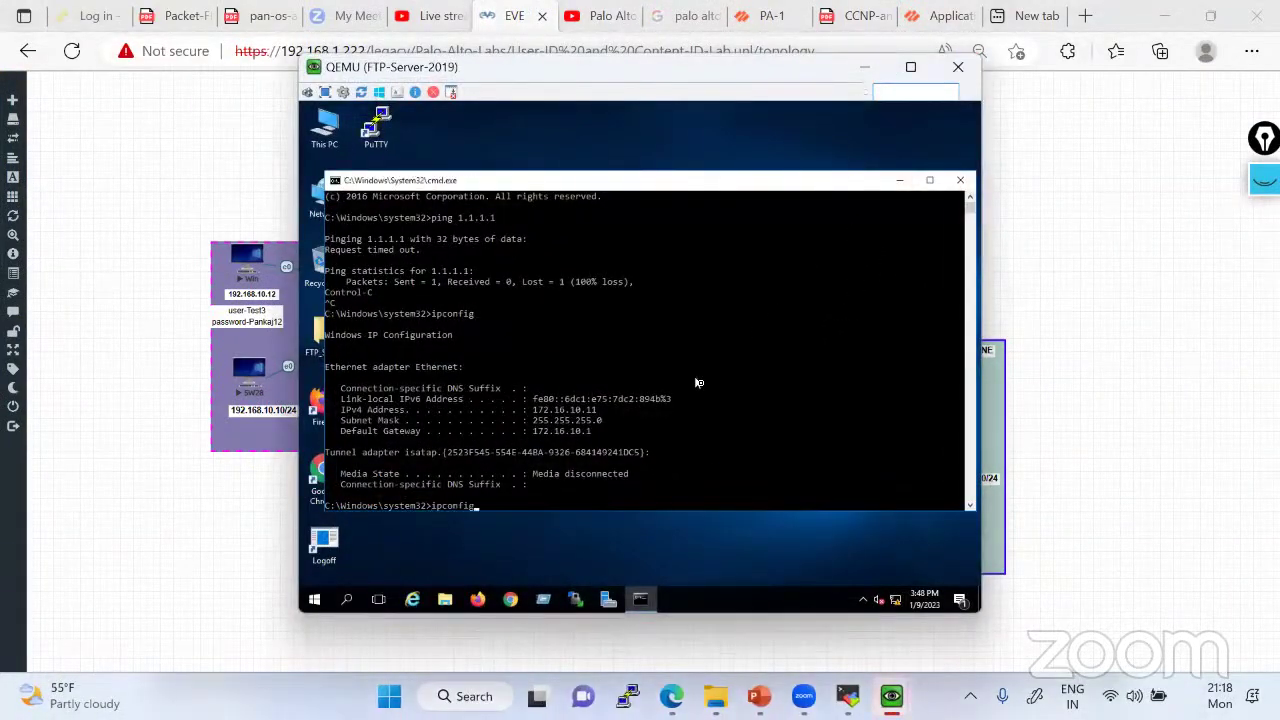
{"action": "key", "text": "Up"}
{"action": "key", "text": "Return"}
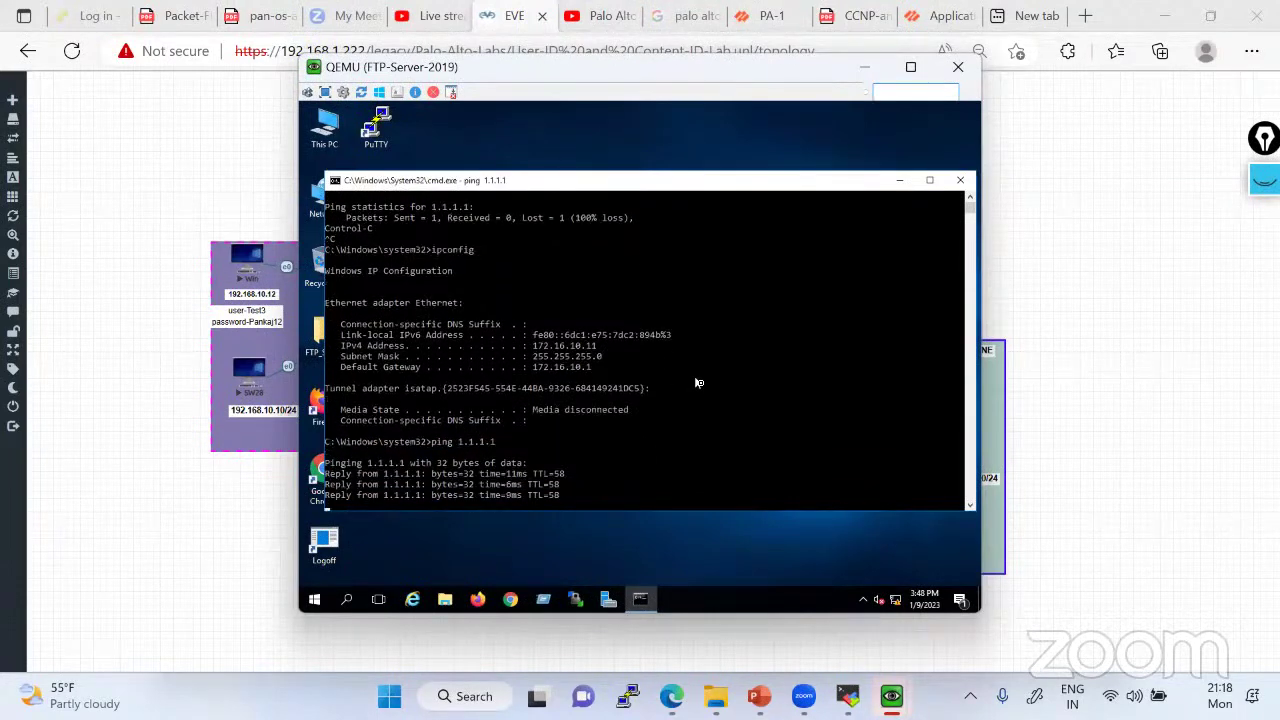
{"action": "key", "text": "ctrl+c"}
Start a continuous ping to 1.1.1.1 with the -t option on FTP-Server-2019 and minimize its console
{"action": "key", "text": "Up"}
{"action": "type", "text": "-t"}
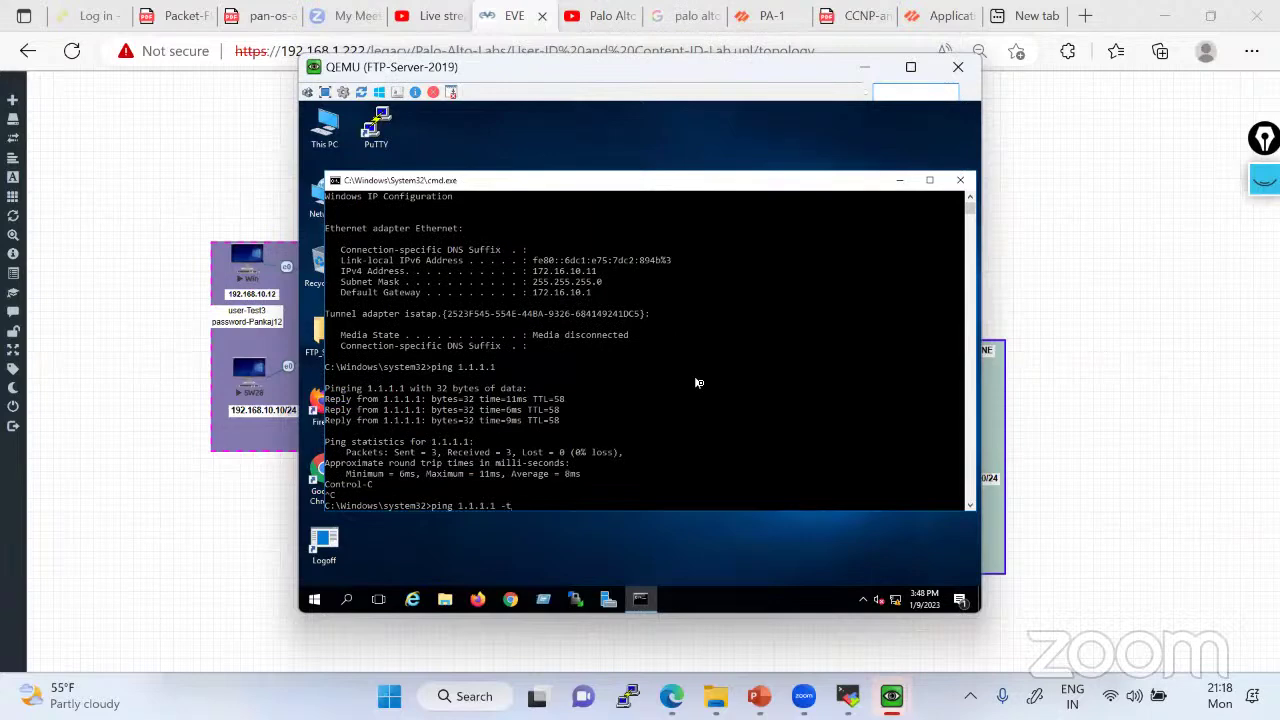
{"action": "key", "text": "Return"}
{"action": "left_click", "coordinate": [866, 68]}
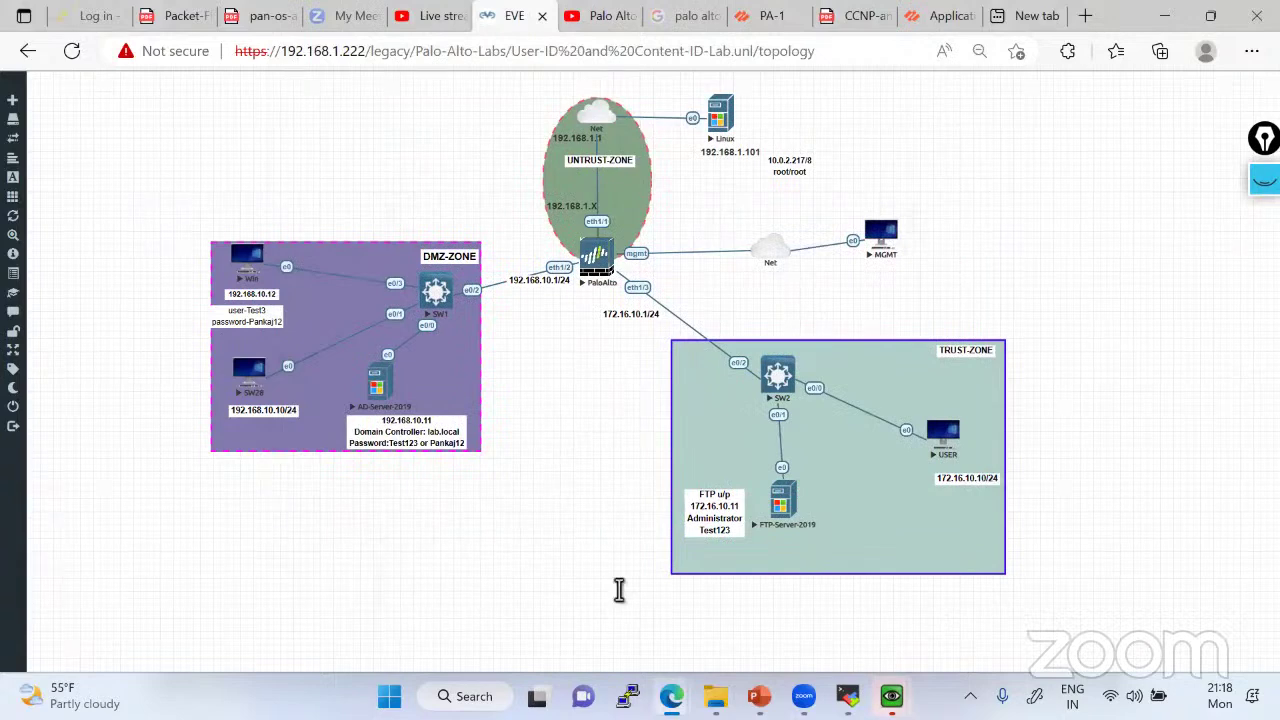
Switch to the PA-1 terminal in MobaXterm and list the firewall's sessions with show session all
{"action": "key", "text": "alt+Tab"}
{"action": "key", "text": "Return"}
{"action": "key", "text": "Return"}
{"action": "type", "text": "show"}
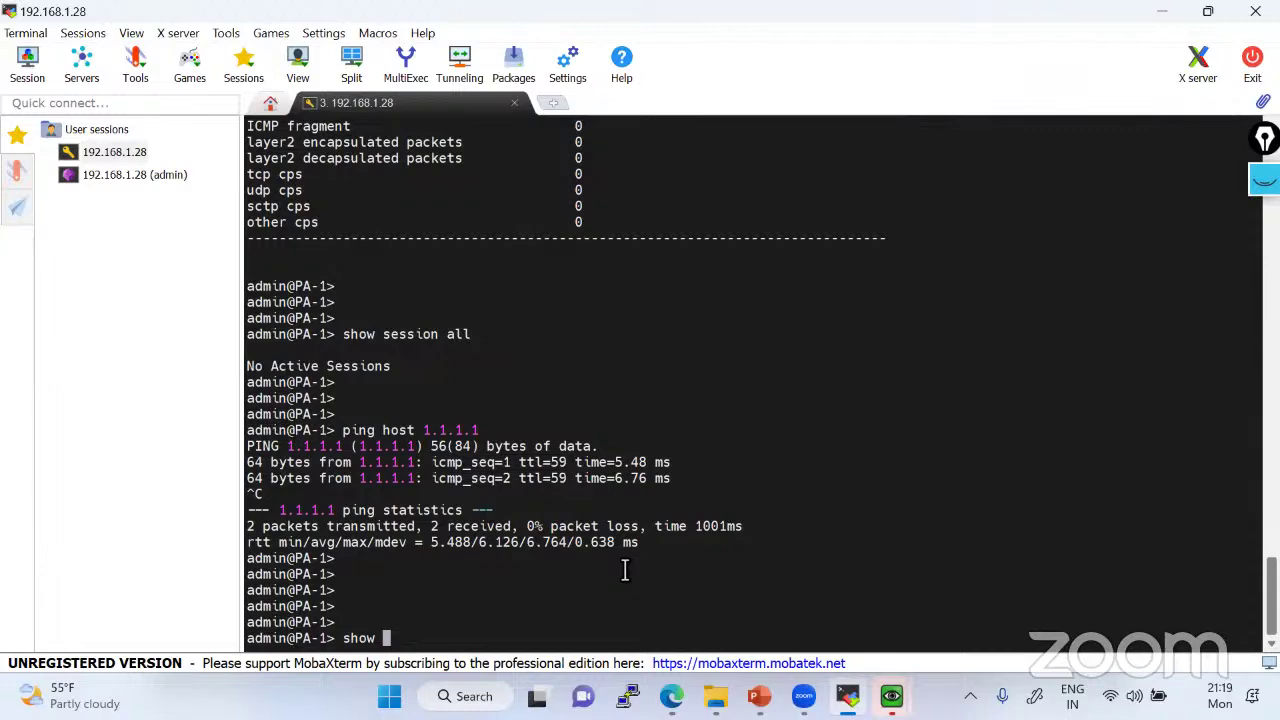
{"action": "type", "text": "session all"}
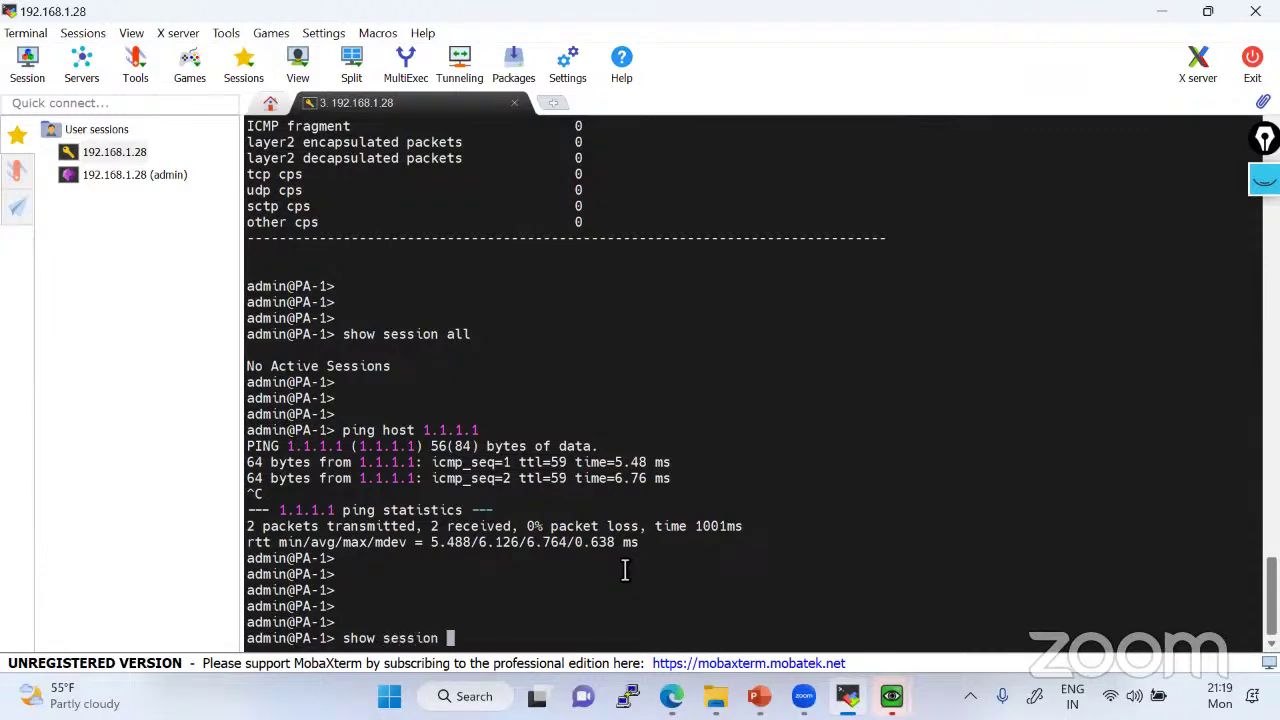